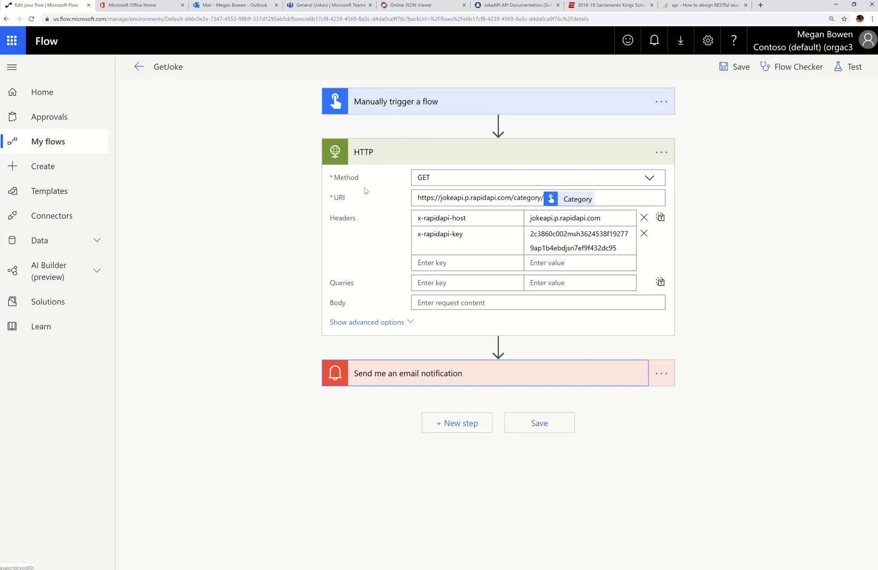
# Confirm the RapidAPI snippet's GET method matches the HTTP step's Method setting.
pyautogui.click(511, 8)
pyautogui.click(504, 208)
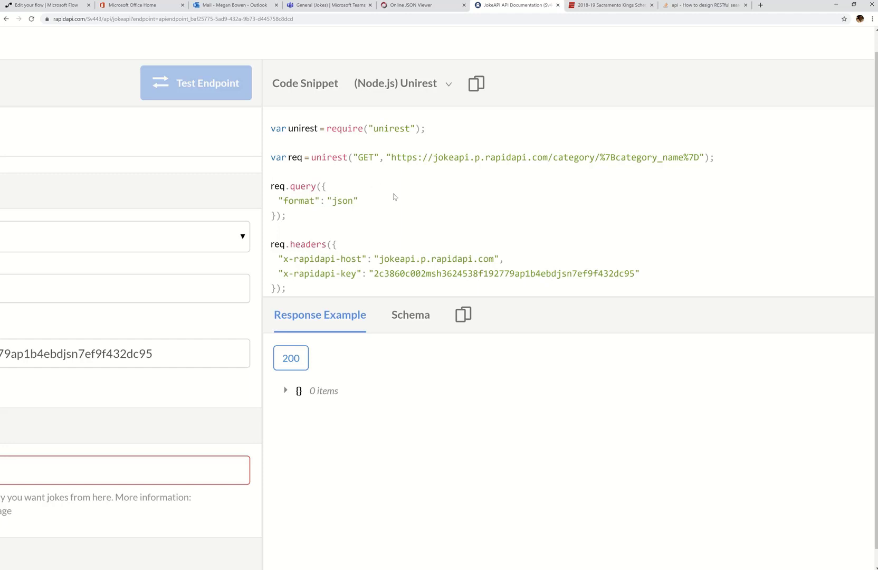
pyautogui.moveTo(358, 158)
pyautogui.mouseDown()
pyautogui.moveTo(379, 157)
pyautogui.moveTo(370, 158)
pyautogui.mouseUp()
pyautogui.click(19, 6)
pyautogui.click(650, 179)
pyautogui.click(649, 179)
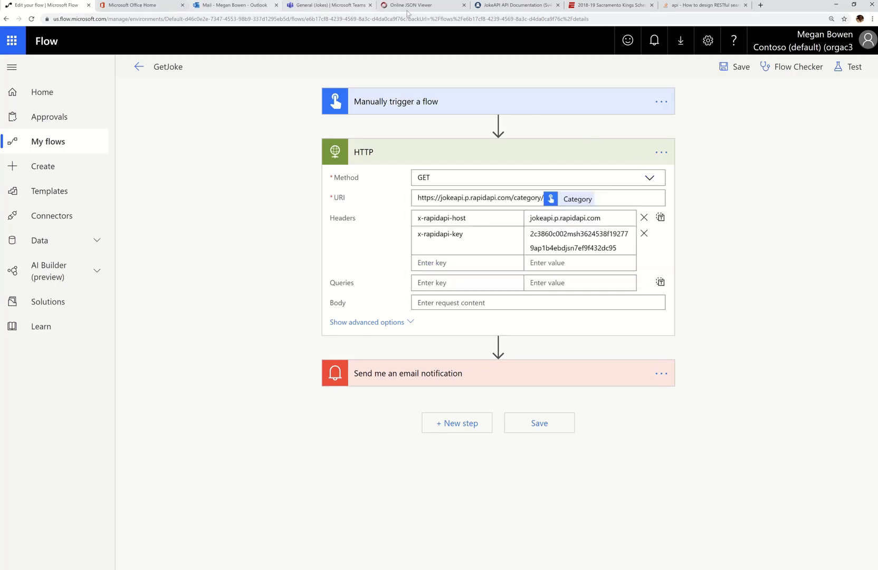
# Compare the snippet's jokeapi request URL and category placeholder with the HTTP step's URI.
pyautogui.click(491, 4)
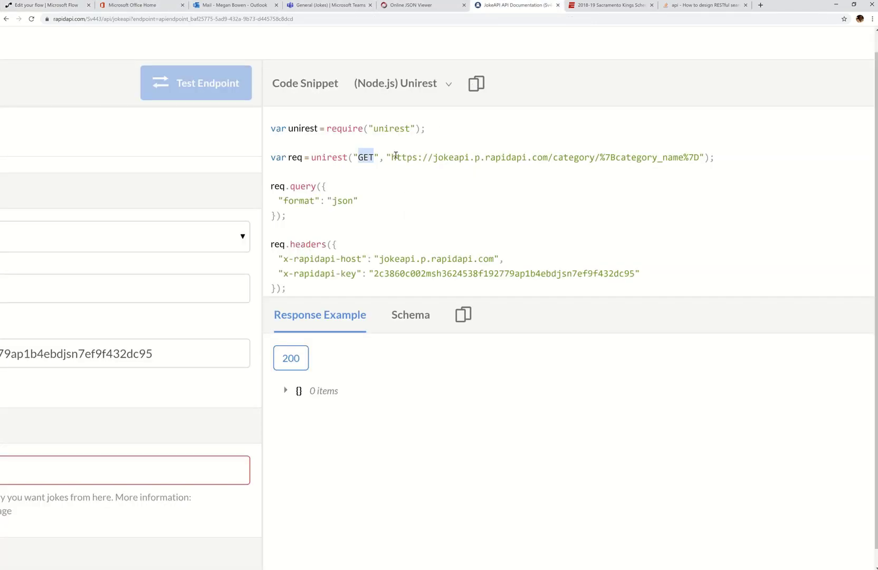
pyautogui.moveTo(391, 157); pyautogui.dragTo(701, 158)
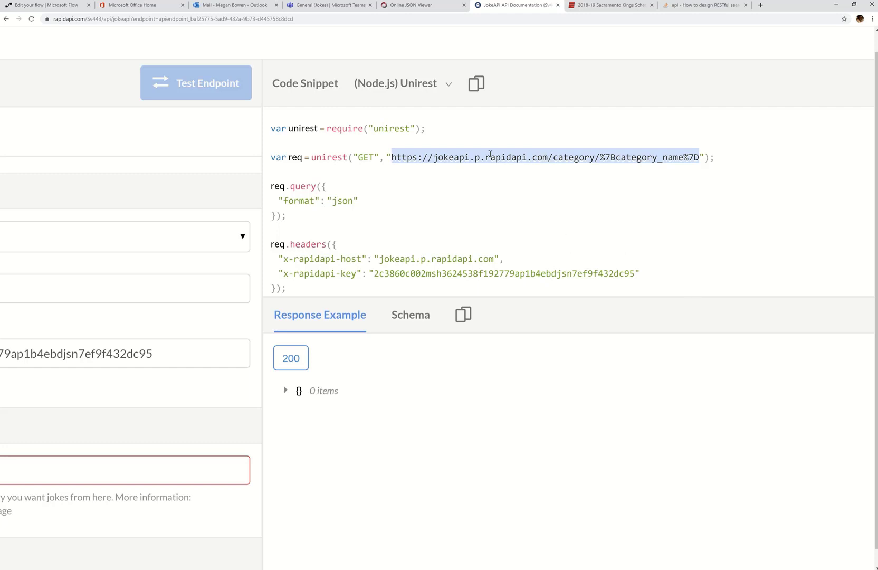
pyautogui.click(601, 157)
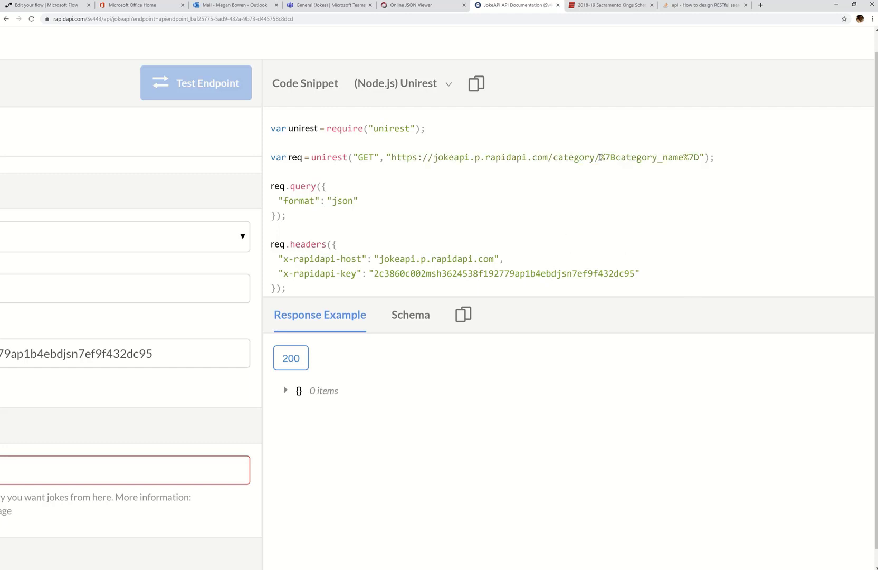
pyautogui.moveTo(600, 157); pyautogui.dragTo(701, 156)
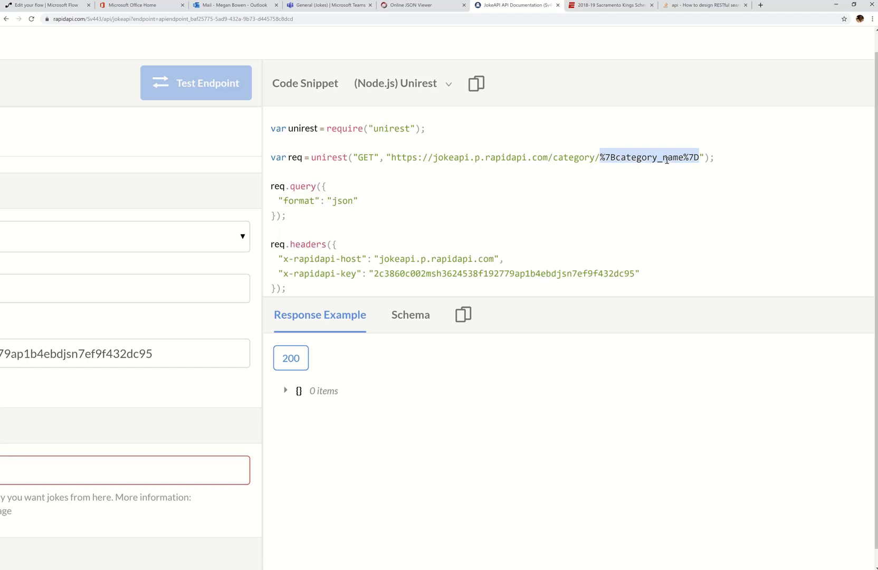
pyautogui.keyDown('shift'); pyautogui.click(478, 156); pyautogui.keyUp('shift')
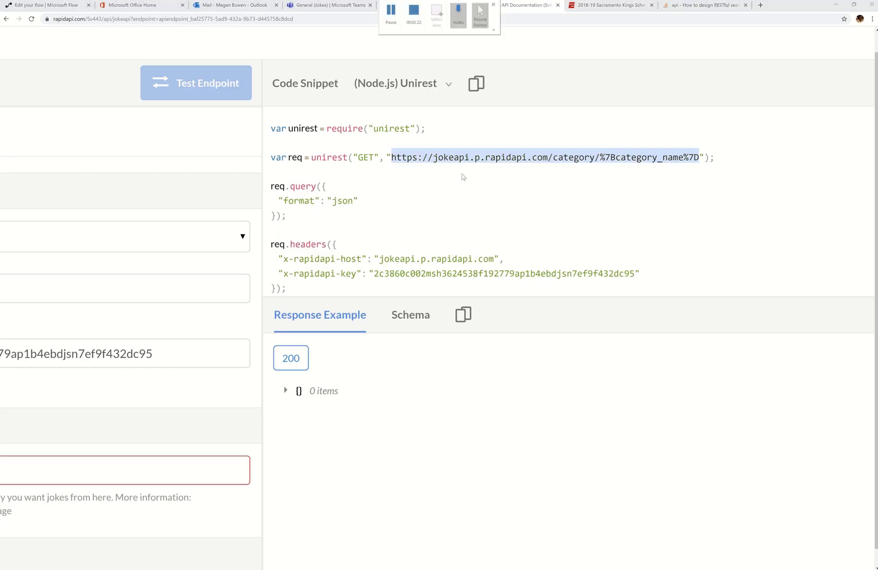
pyautogui.click(42, 5)
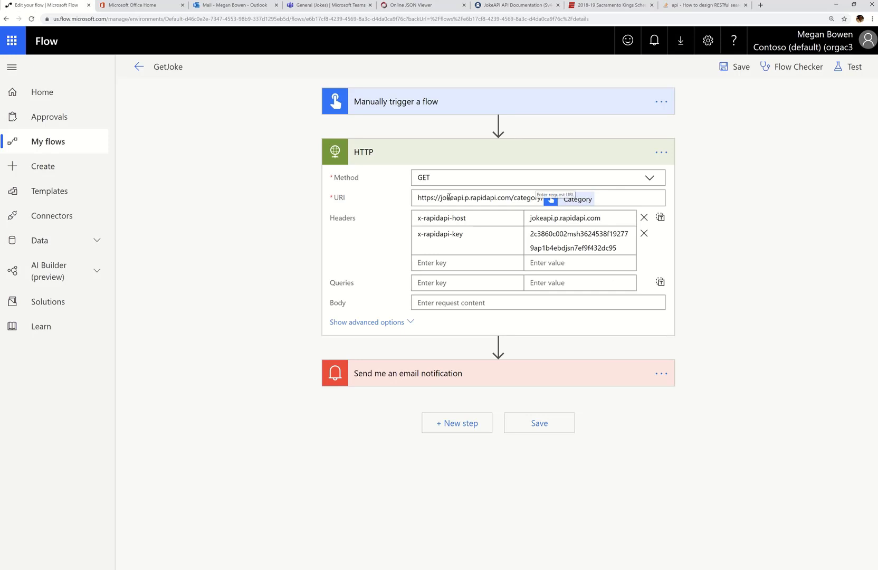
# Check the Category choices Programming, Miscellaneous, Dark and Any, then list dynamic content for the HTTP URI.
pyautogui.click(460, 108)
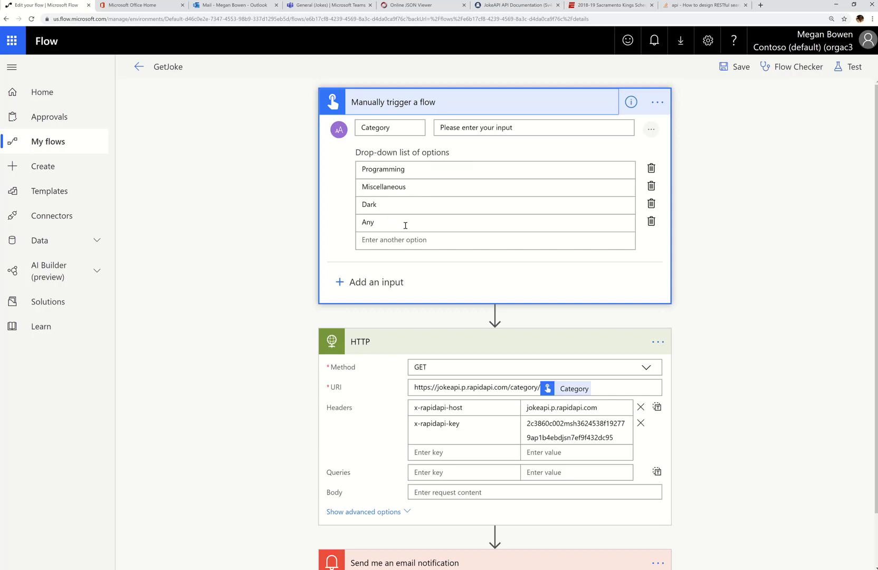
pyautogui.click(650, 130)
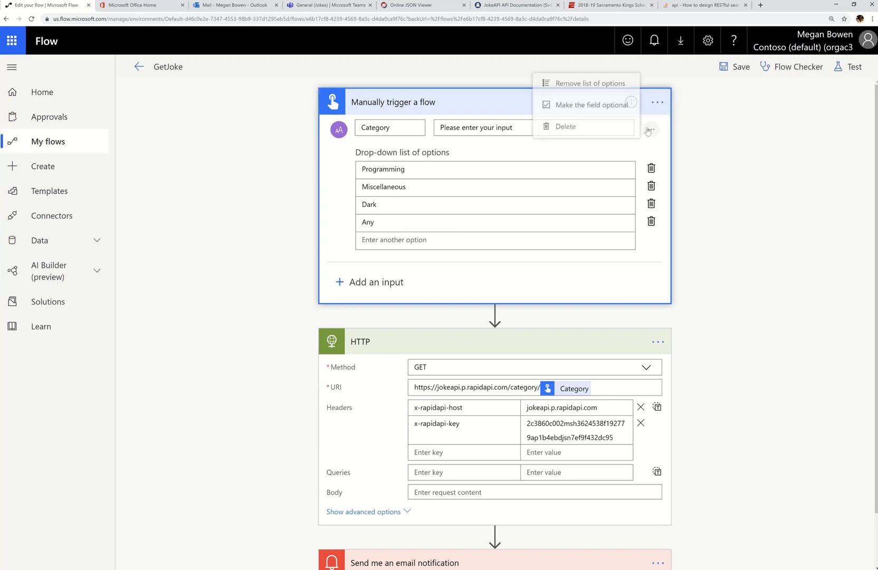
pyautogui.click(425, 175)
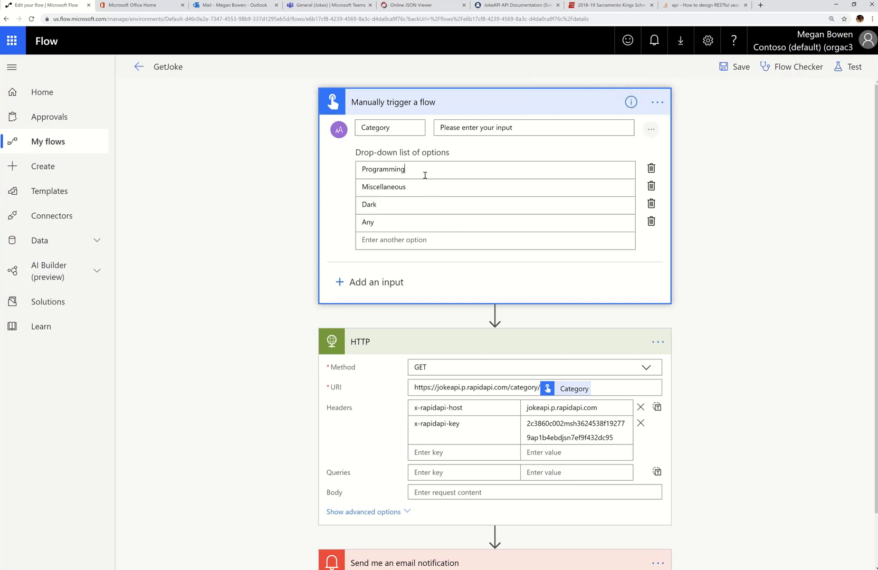
pyautogui.click(490, 102)
pyautogui.click(609, 198)
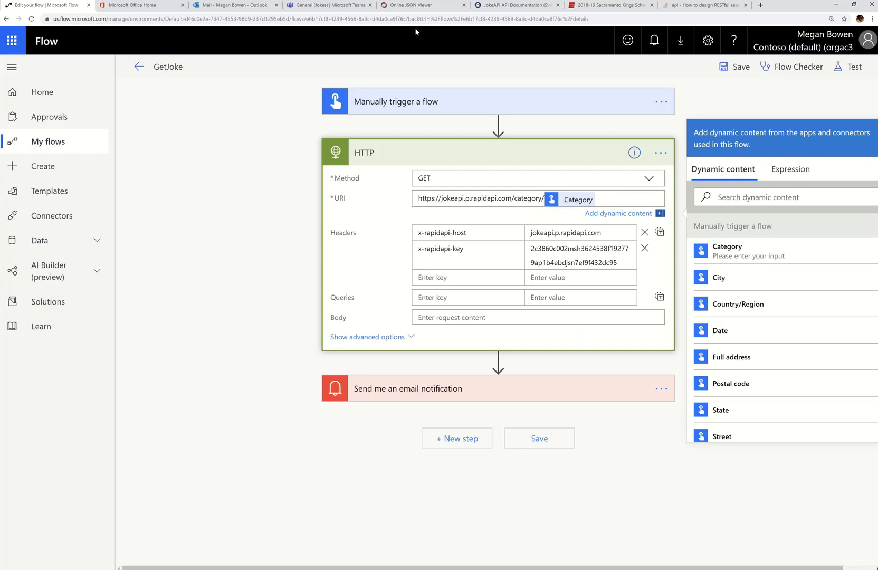
pyautogui.click(496, 8)
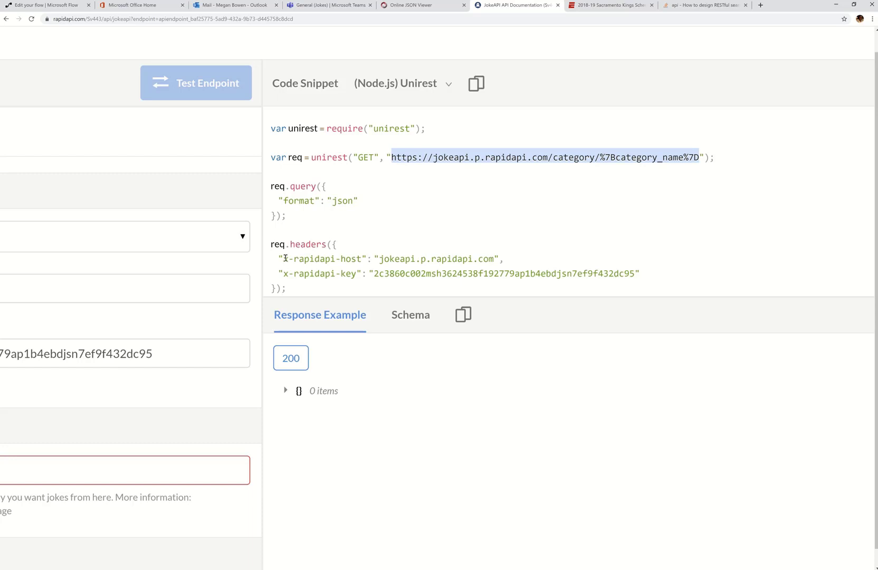
pyautogui.moveTo(284, 259)
pyautogui.mouseDown()
pyautogui.moveTo(362, 259)
pyautogui.moveTo(285, 275)
pyautogui.mouseUp()
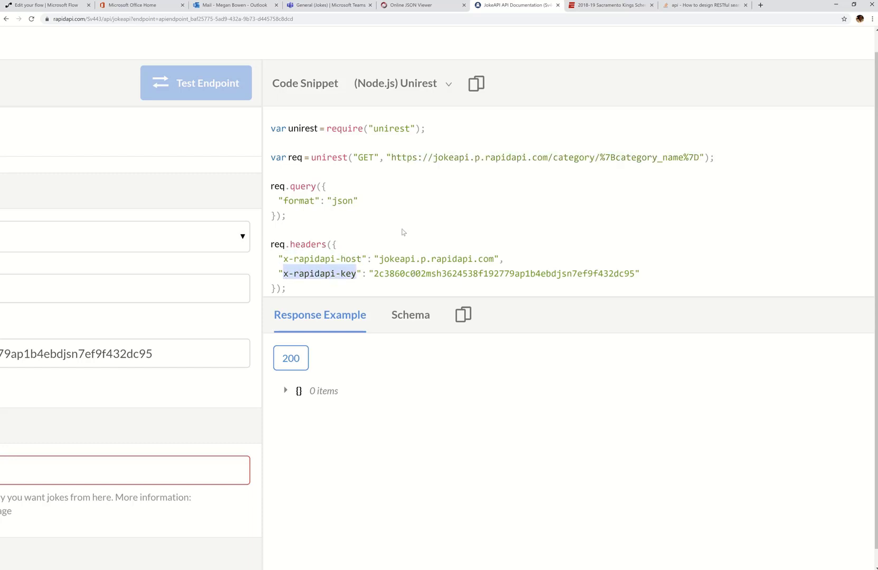
pyautogui.click(46, 5)
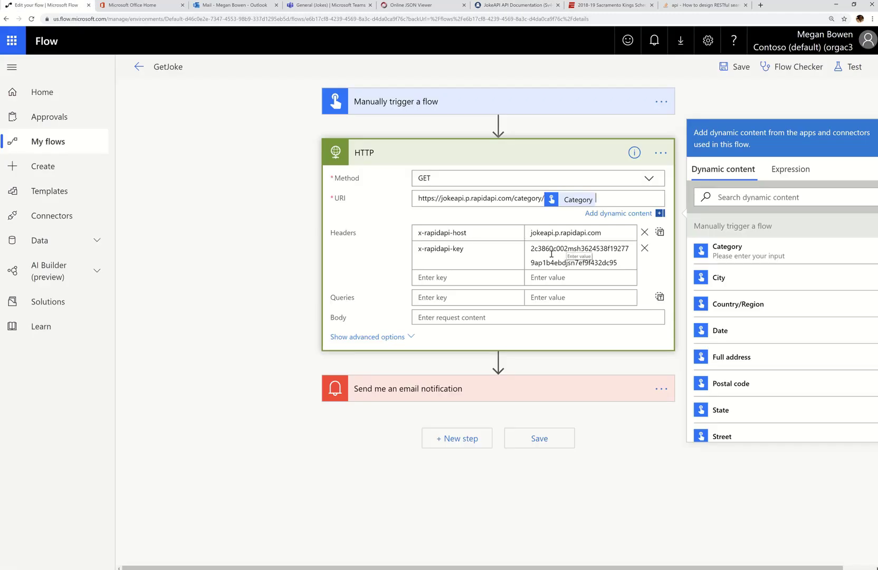
# Check the email step uses subject 'New Joke - ' plus Category, with the HTTP Body as its body.
pyautogui.click(533, 392)
pyautogui.click(503, 421)
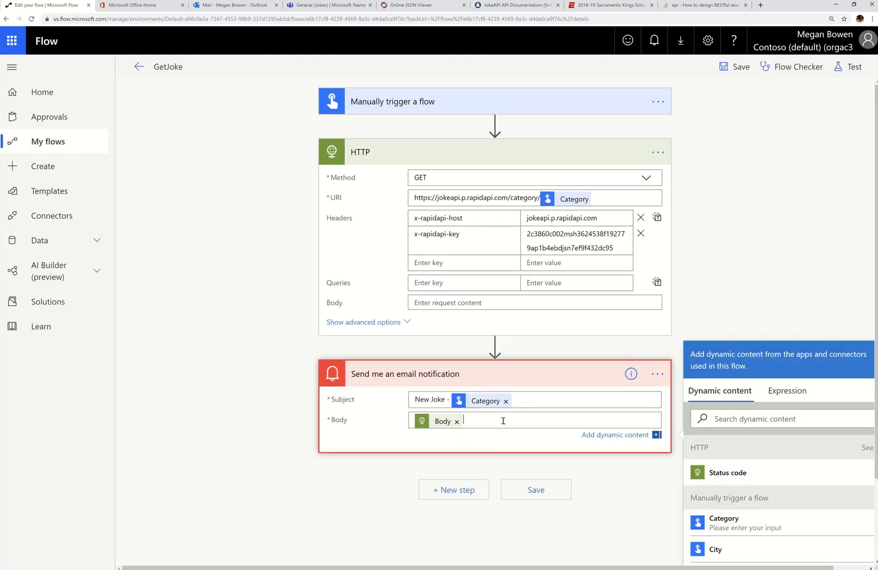
pyautogui.click(868, 447)
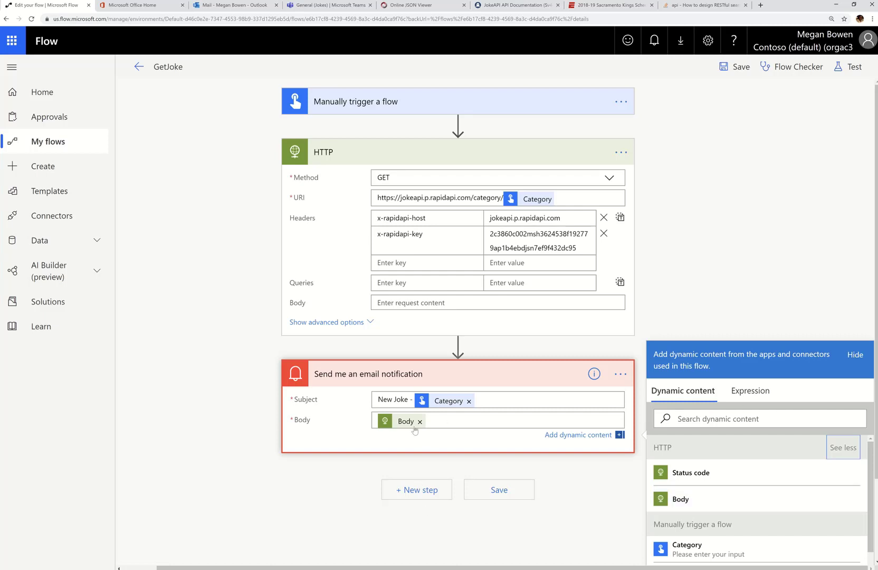
# Save GetJoke and run a manual test with Category set to Programming.
pyautogui.click(738, 67)
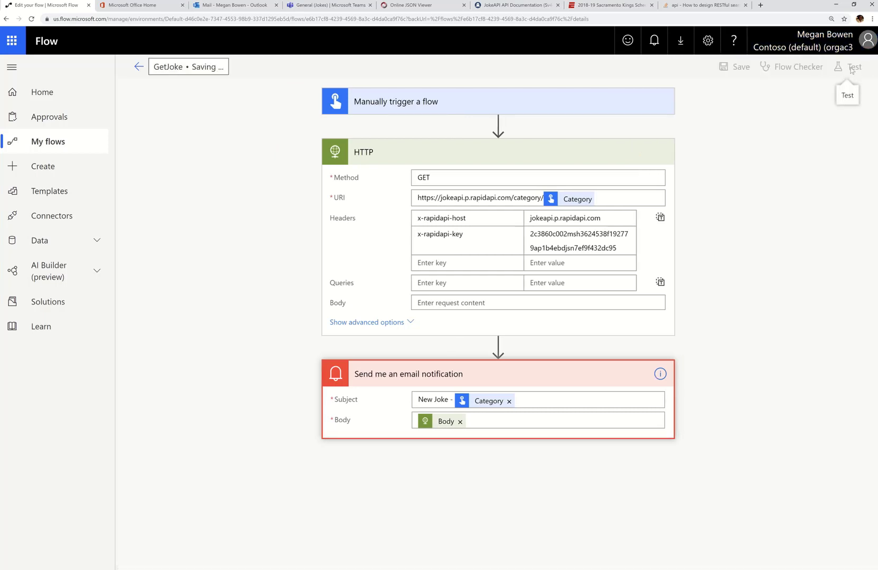
pyautogui.click(848, 69)
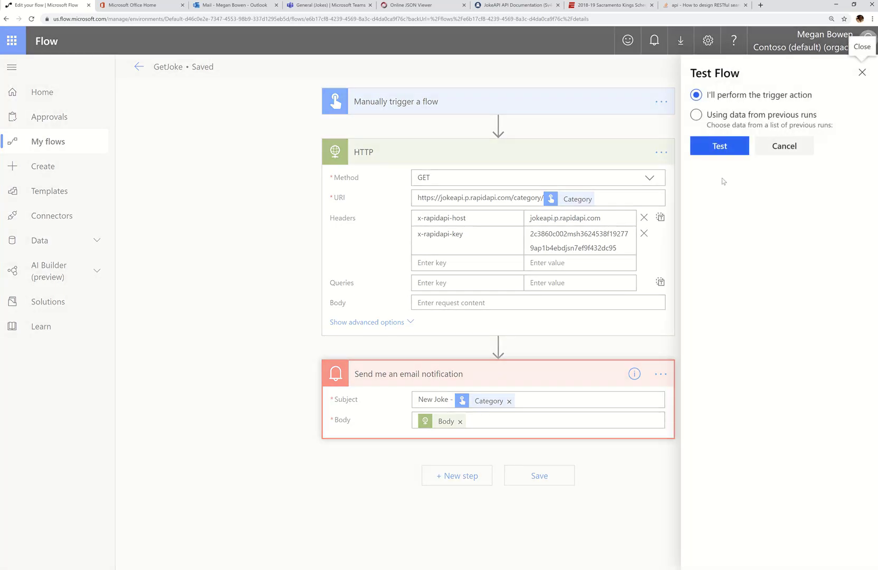
pyautogui.click(714, 147)
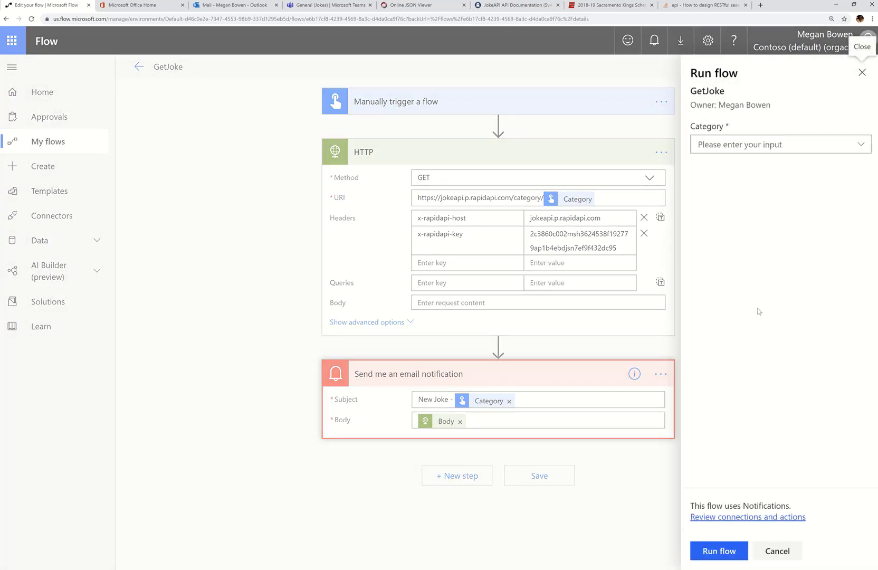
pyautogui.click(699, 147)
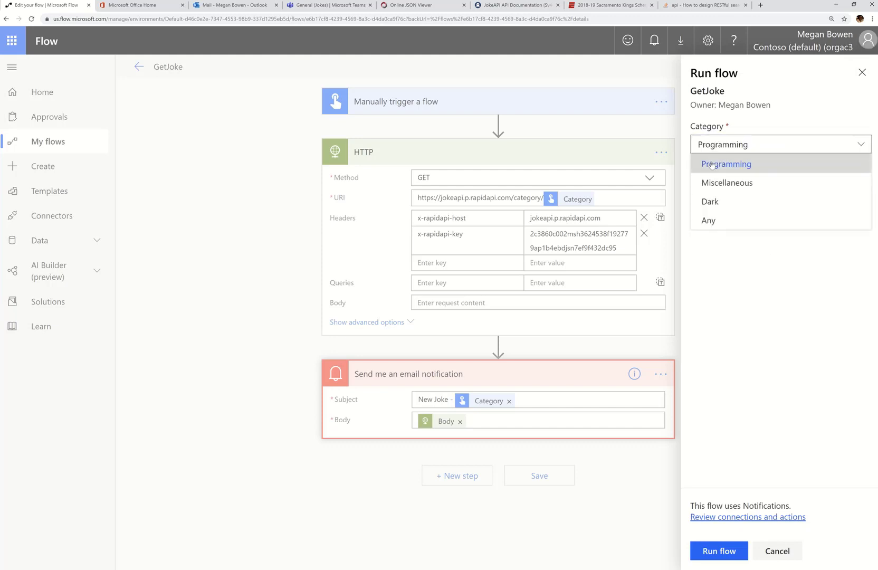
pyautogui.click(733, 164)
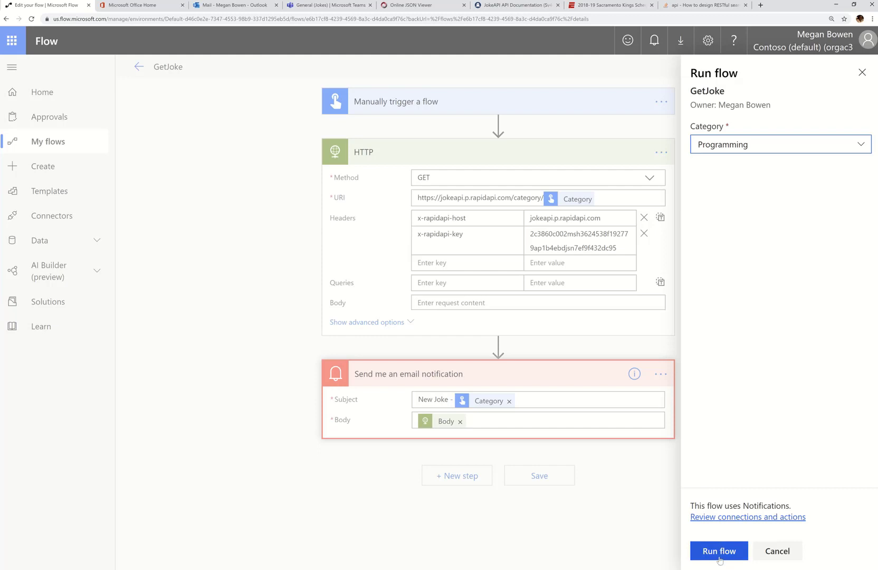
pyautogui.click(720, 553)
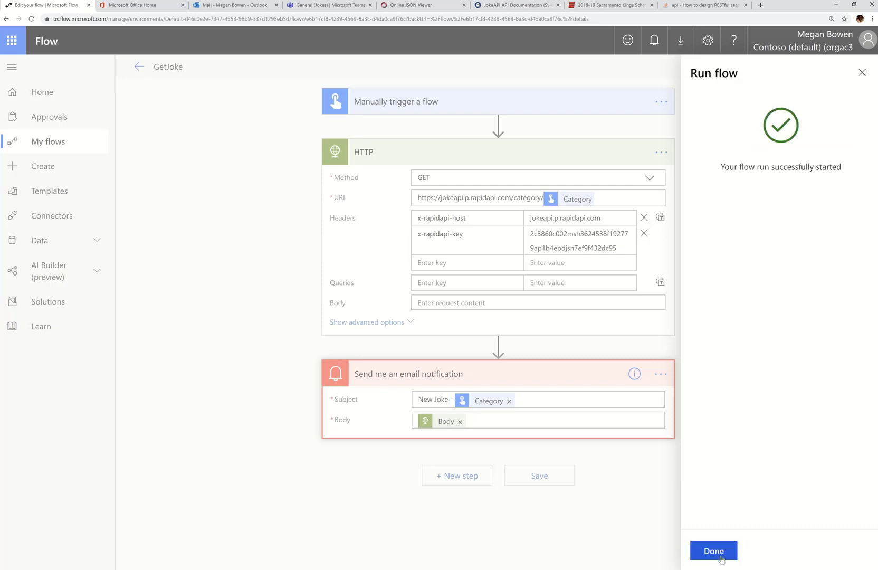
pyautogui.click(721, 553)
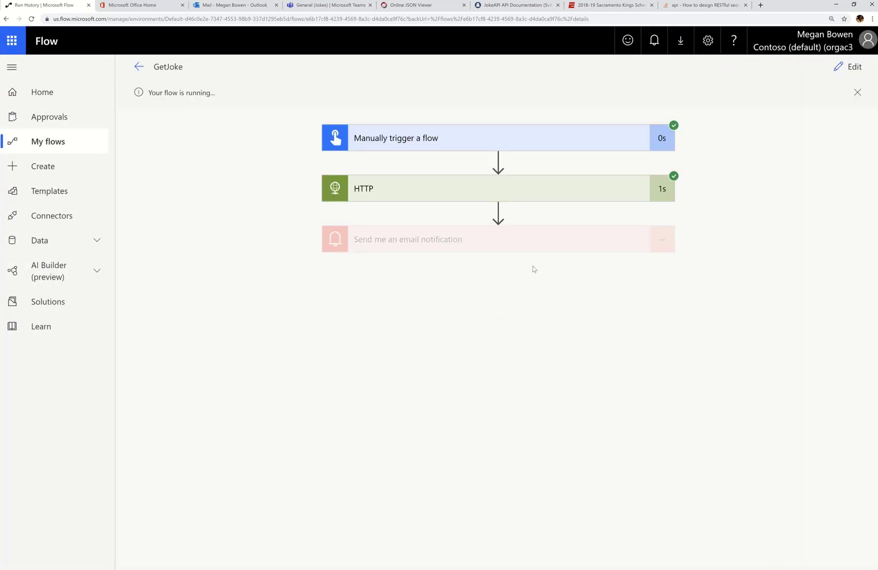
# Inspect the run's HTTP response body and the email step's inputs before checking the Outlook inbox.
pyautogui.click(531, 197)
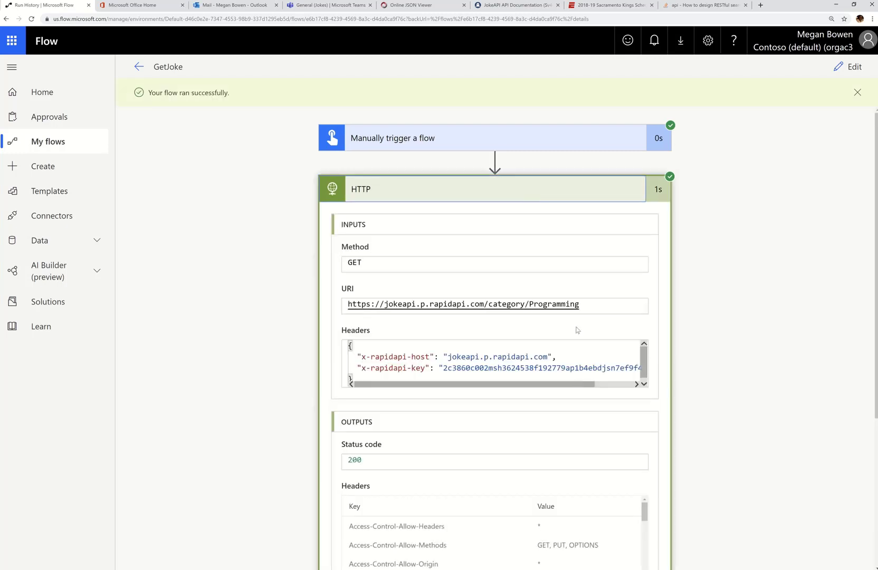
pyautogui.scroll(-4, 572, 369)
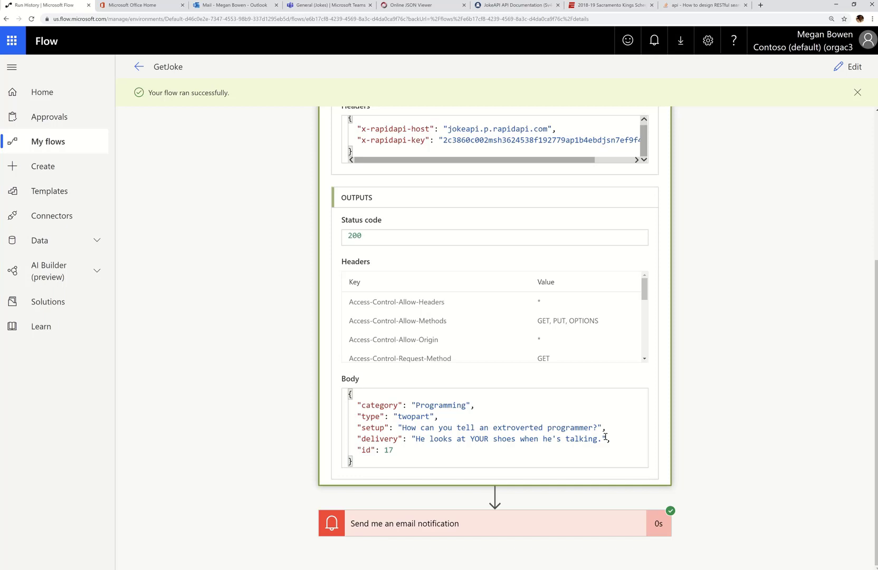
pyautogui.click(470, 521)
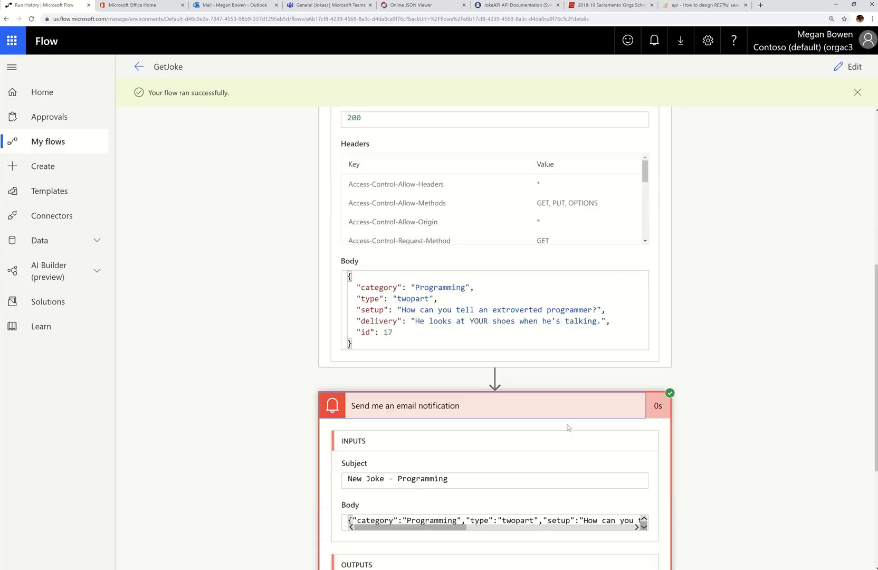
pyautogui.scroll(-3, 569, 427)
pyautogui.scroll(1, 486, 425)
pyautogui.scroll(-2, 460, 362)
pyautogui.scroll(4, 335, 204)
pyautogui.click(203, 5)
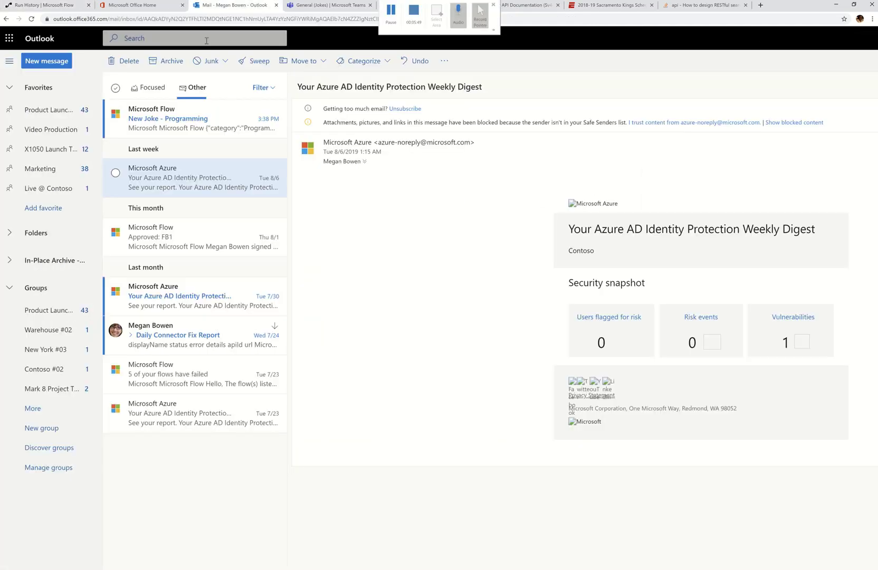
# Open the 'New Joke - Programming' email and zoom in to read its JSON joke with id 17.
pyautogui.click(185, 129)
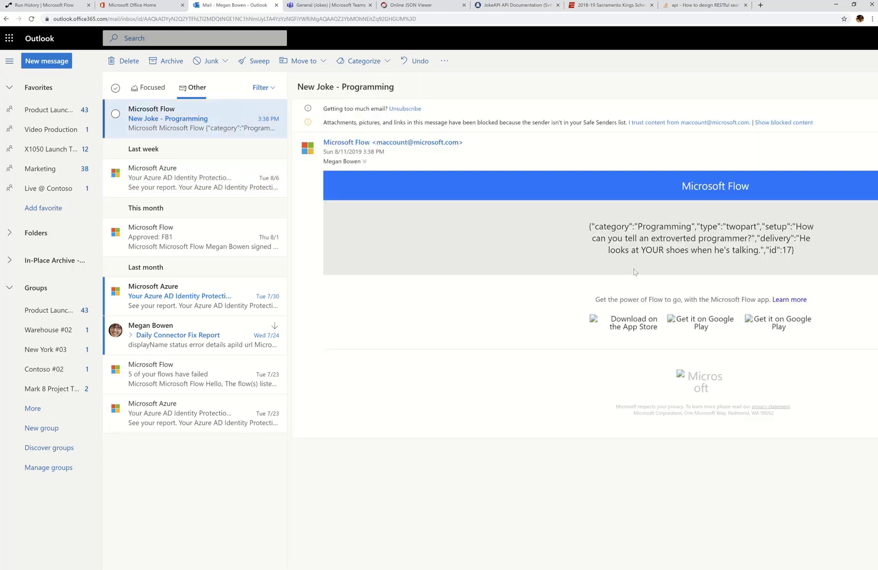
pyautogui.hscroll(5, 634, 272)
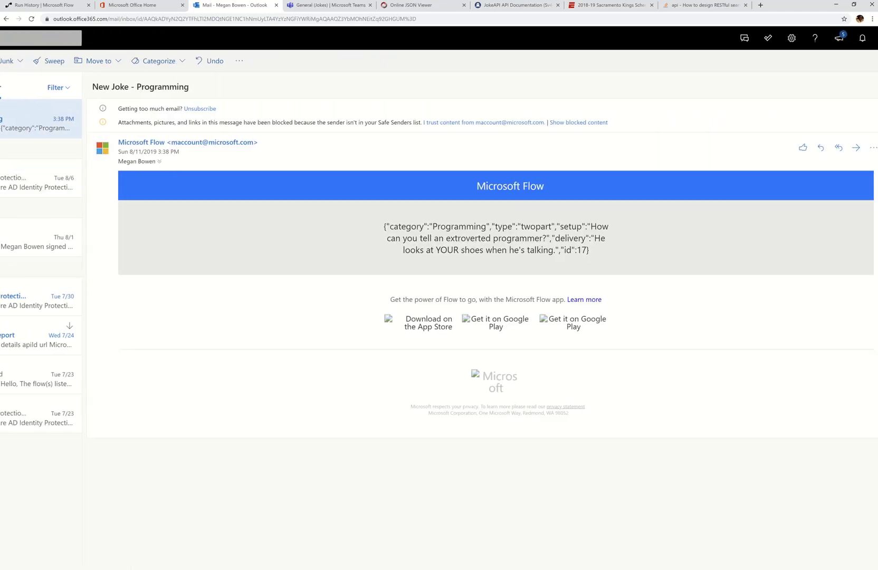
pyautogui.hotkey('ctrl', '+')
pyautogui.hotkey('ctrl', '+')
pyautogui.hotkey('ctrl', '+')
pyautogui.hotkey('ctrl', '+')
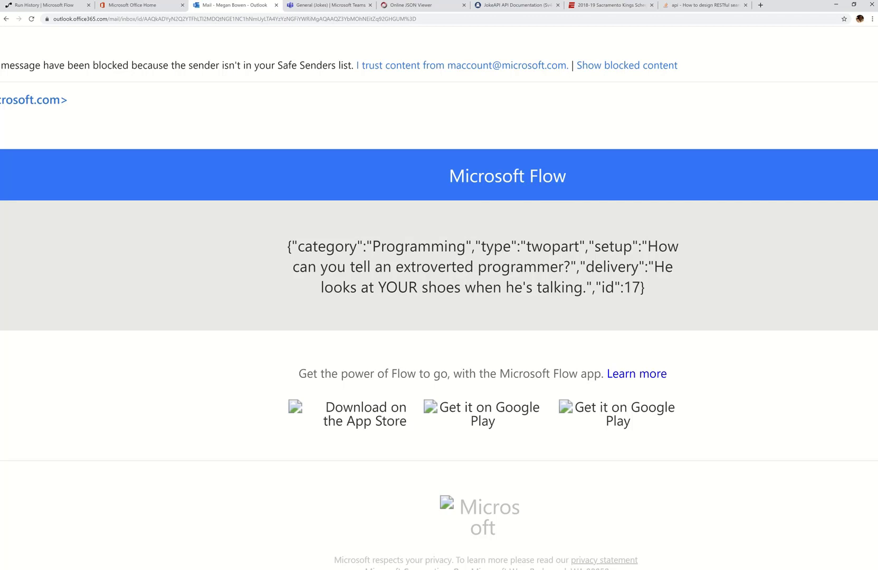
# Copy the joke JSON object from the run's HTTP response Body and reopen GetJoke for editing.
pyautogui.click(65, 10)
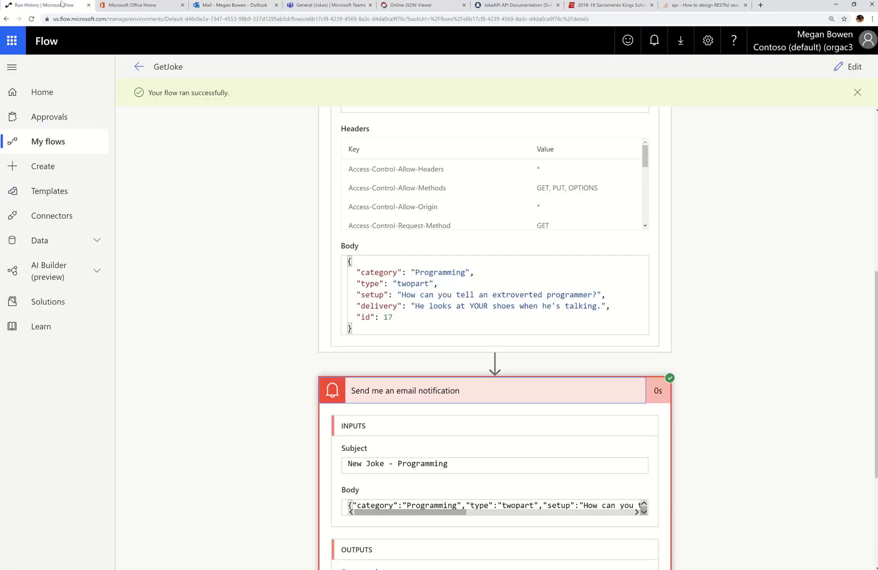
pyautogui.click(851, 67)
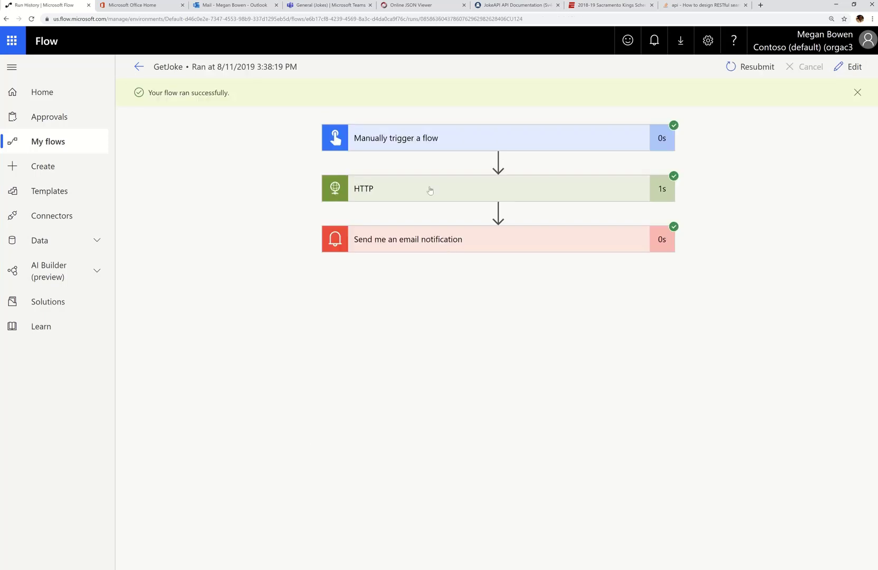
pyautogui.click(430, 190)
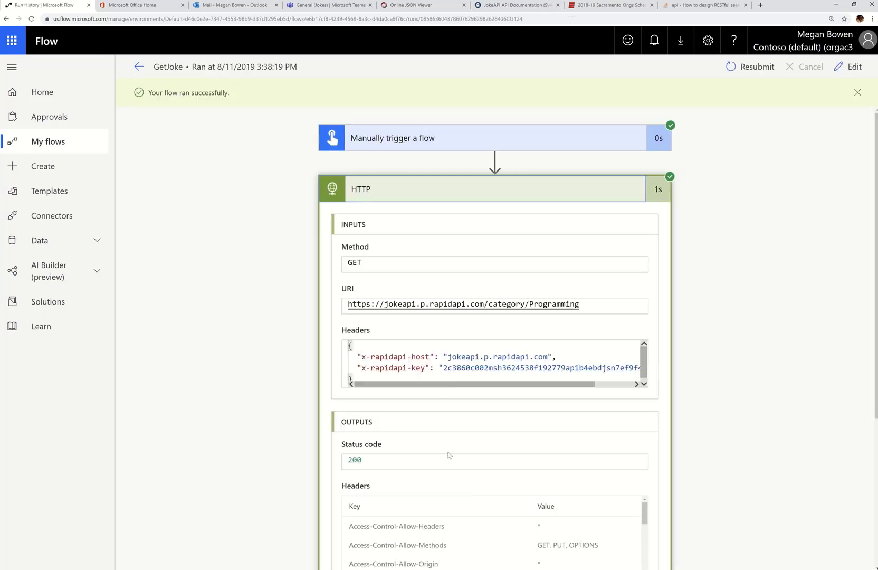
pyautogui.scroll(-4, 448, 454)
pyautogui.scroll(-1, 448, 432)
pyautogui.click(398, 457)
pyautogui.hotkey('ctrl', 'a')
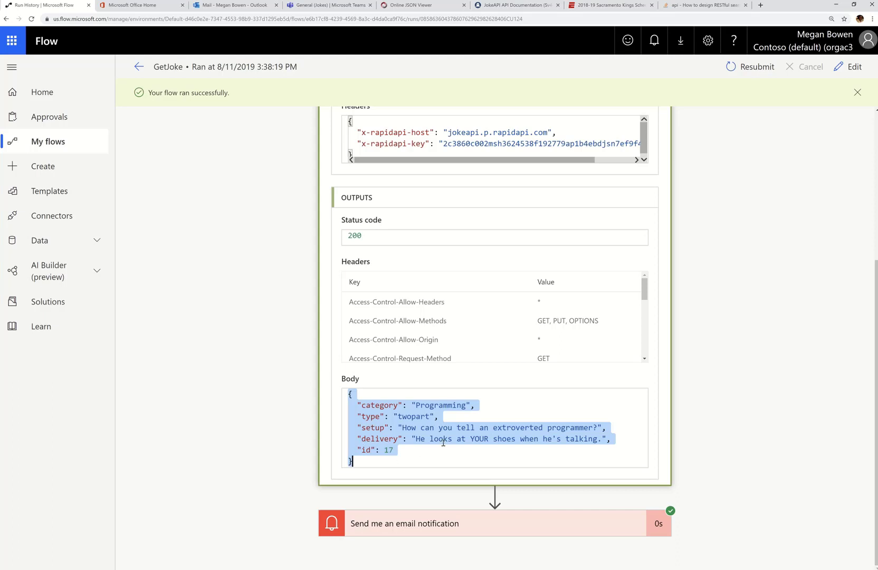
pyautogui.click(349, 395)
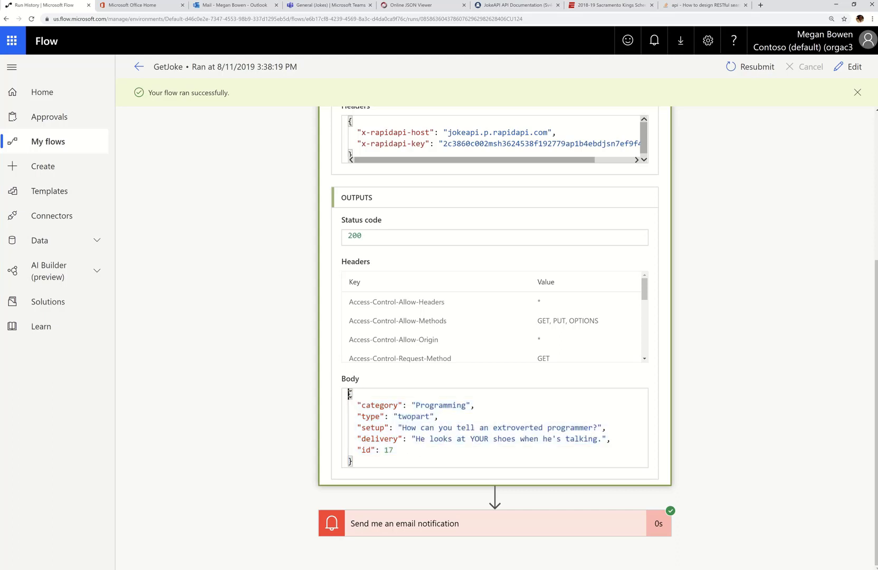
pyautogui.moveTo(349, 394); pyautogui.dragTo(399, 460)
pyautogui.hotkey('ctrl', 'c')
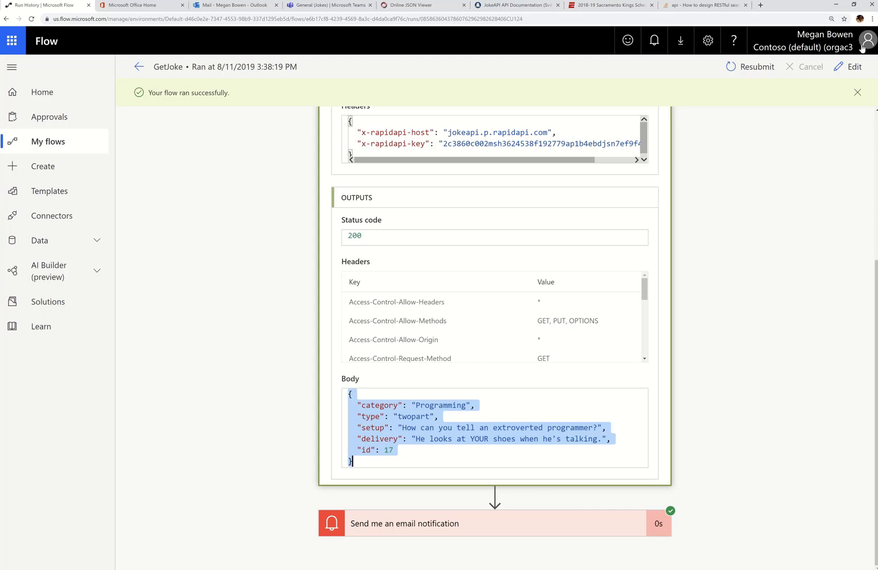
pyautogui.click(850, 68)
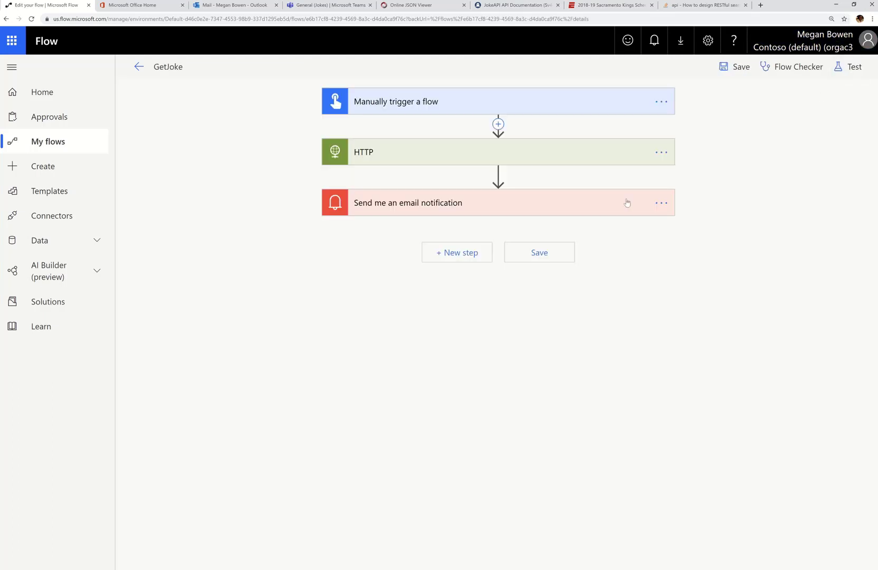
# Search 'PARSE JSON' and add the Data Operations Parse JSON action after the HTTP step.
pyautogui.click(498, 174)
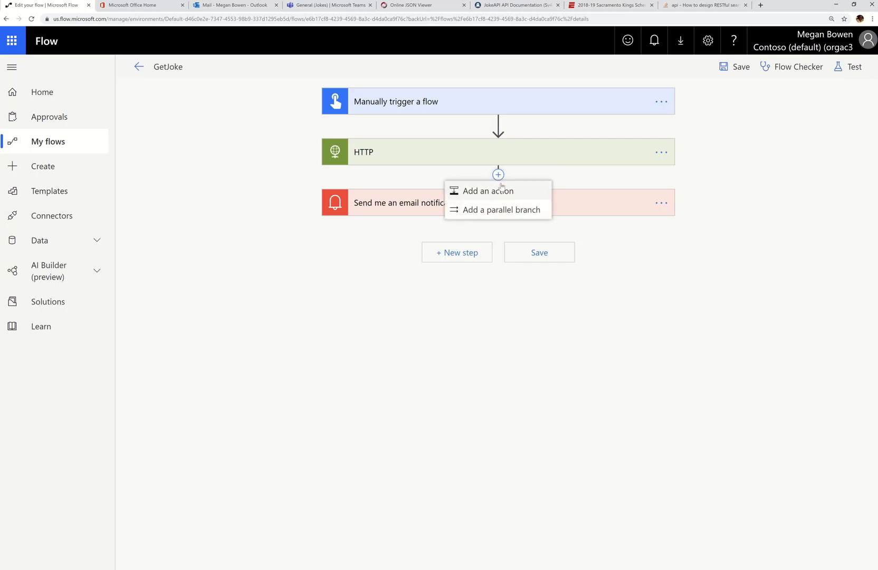
pyautogui.click(499, 187)
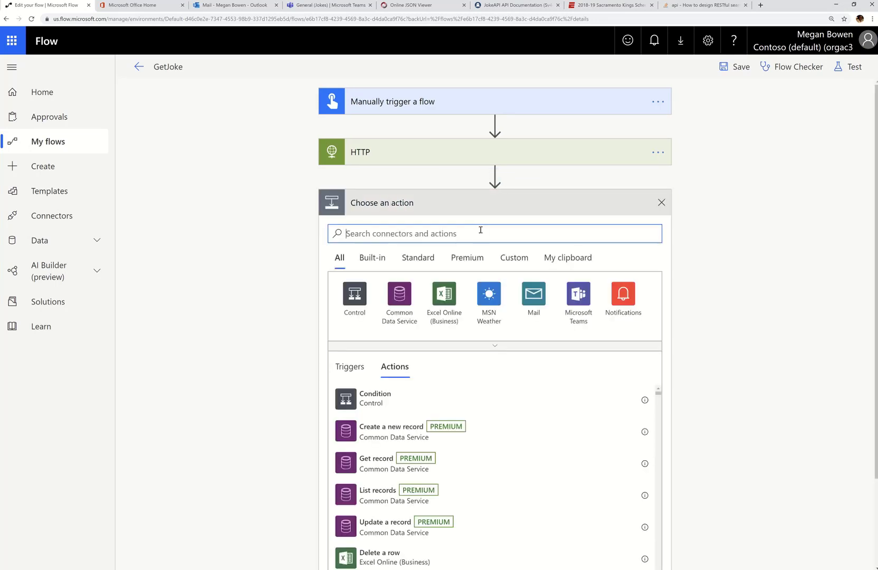
pyautogui.write('PARSE JSON')
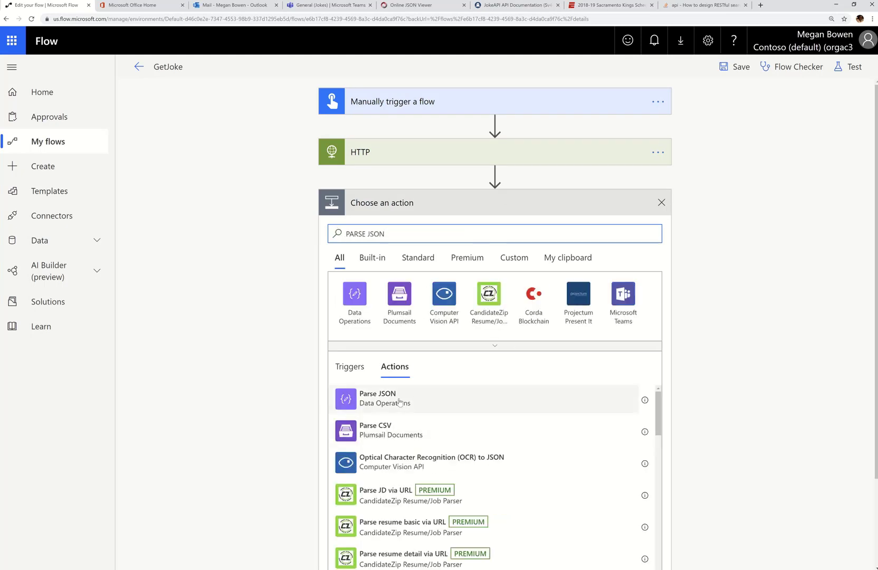
pyautogui.click(363, 304)
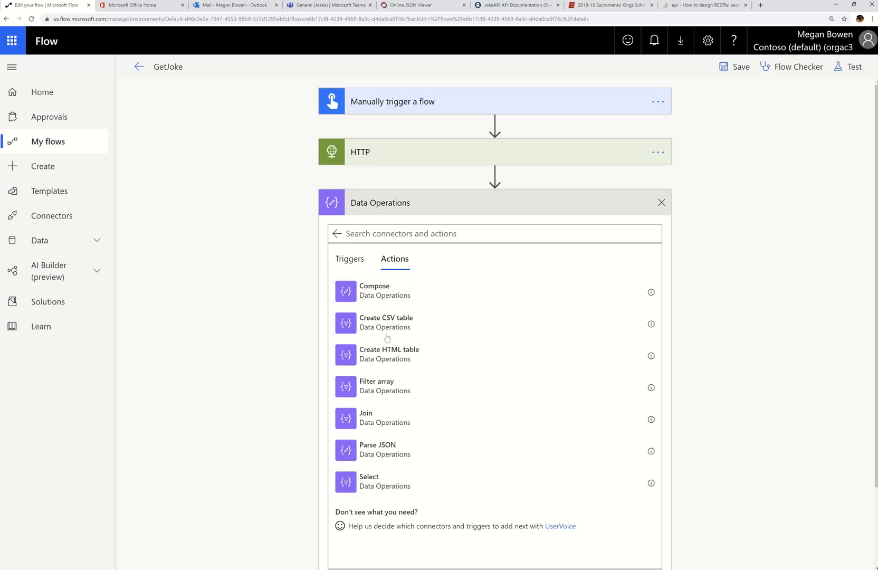
pyautogui.click(398, 455)
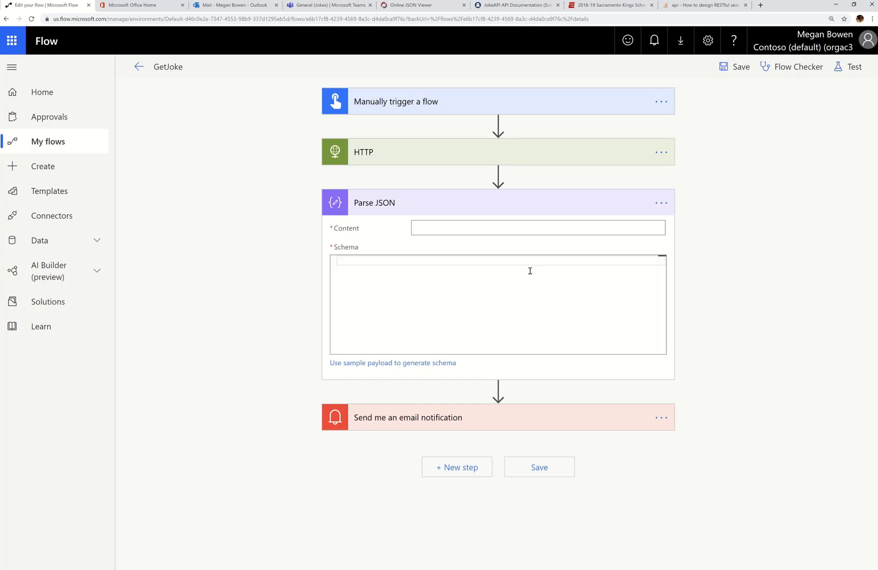
# Set the Parse JSON Content to the HTTP Body and open the sample-payload schema entry.
pyautogui.click(510, 228)
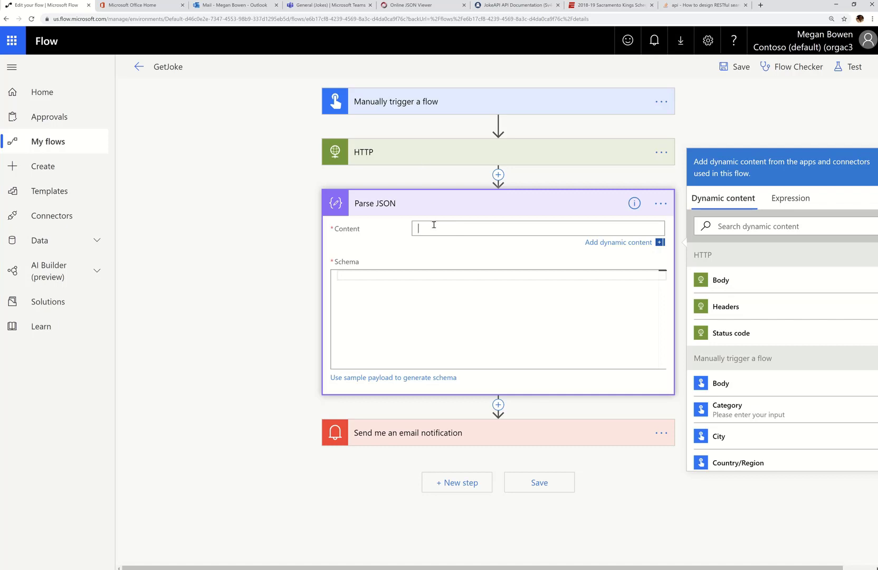
pyautogui.click(741, 278)
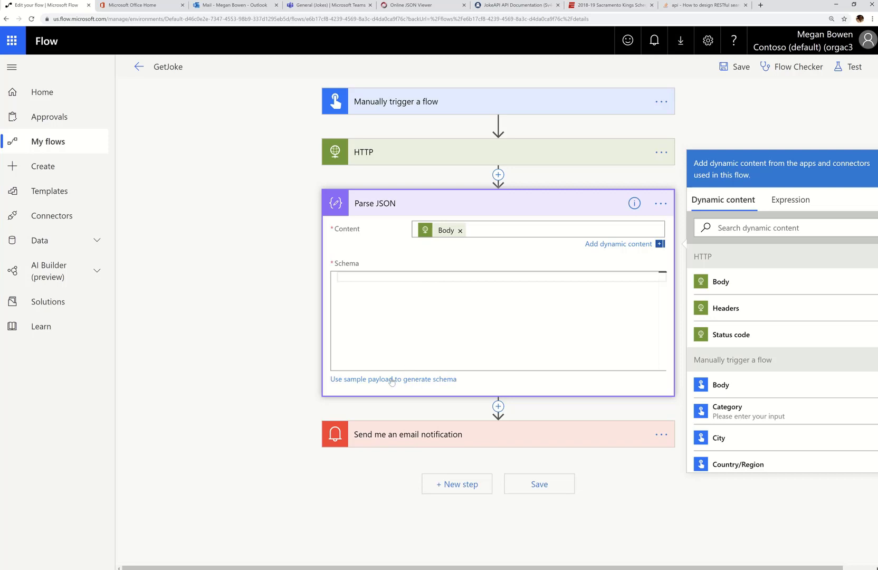
pyautogui.click(391, 381)
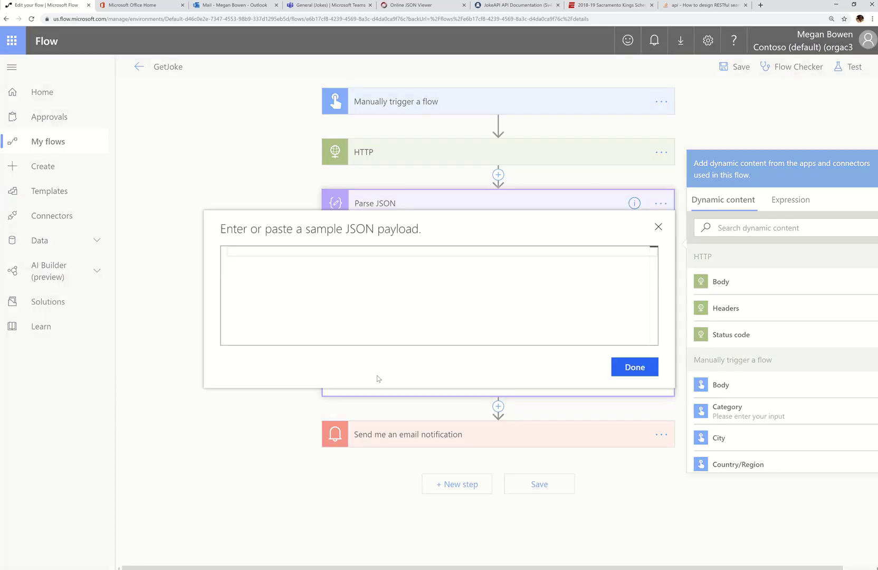
# Paste the copied joke JSON as a sample payload, generate a schema and review it.
pyautogui.click(292, 250)
pyautogui.hotkey('ctrl', 'v')
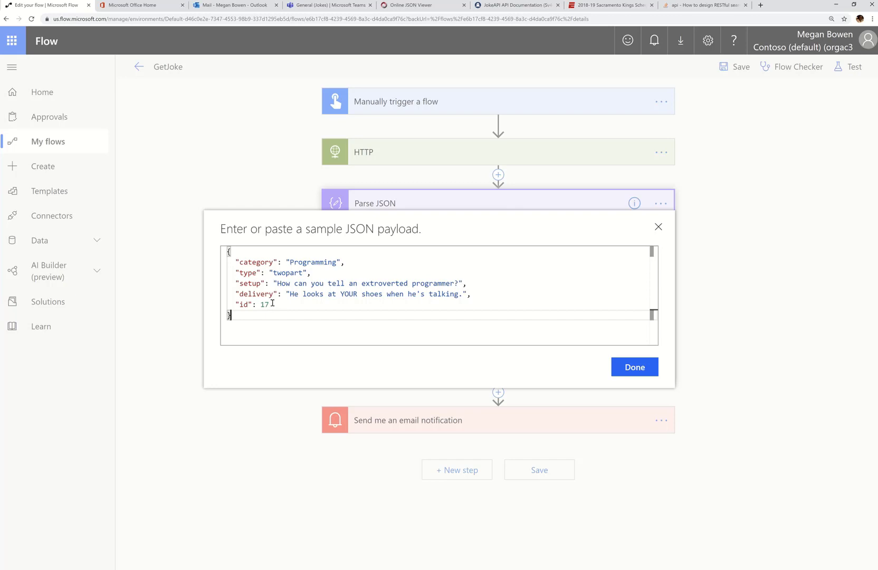
pyautogui.click(631, 369)
pyautogui.scroll(-5, 466, 317)
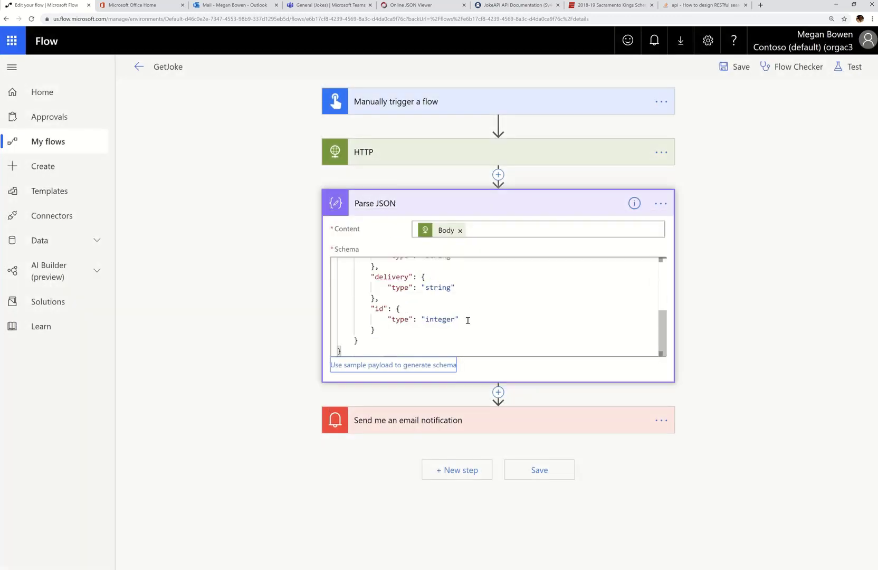
pyautogui.scroll(5, 467, 321)
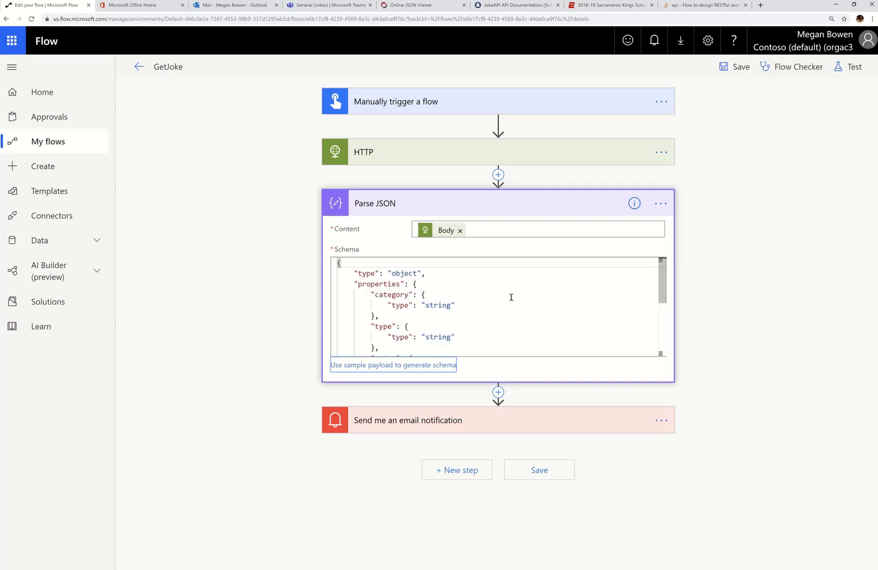
pyautogui.scroll(-5, 511, 297)
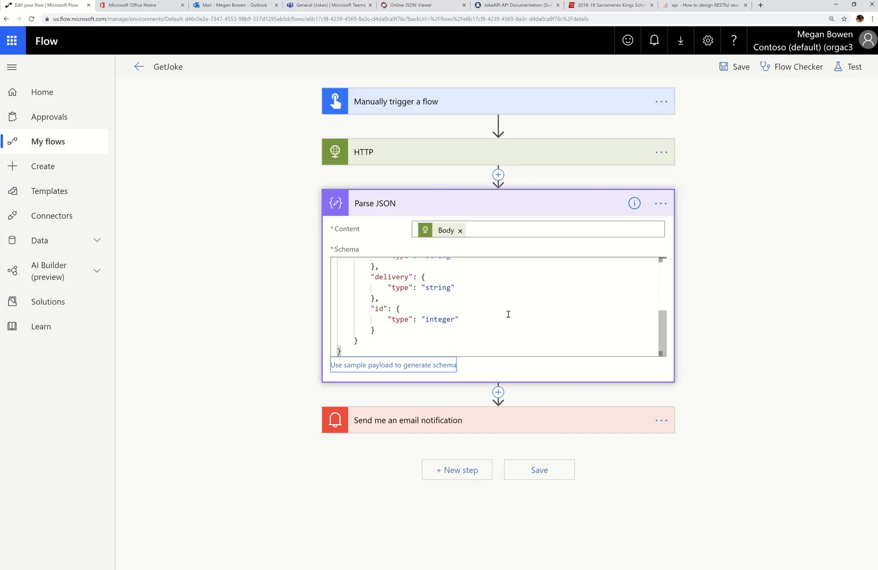
pyautogui.scroll(5, 509, 314)
pyautogui.scroll(-5, 508, 313)
# Regenerate the schema from the pasted joke sample, giving delivery as string and id as integer.
pyautogui.click(448, 368)
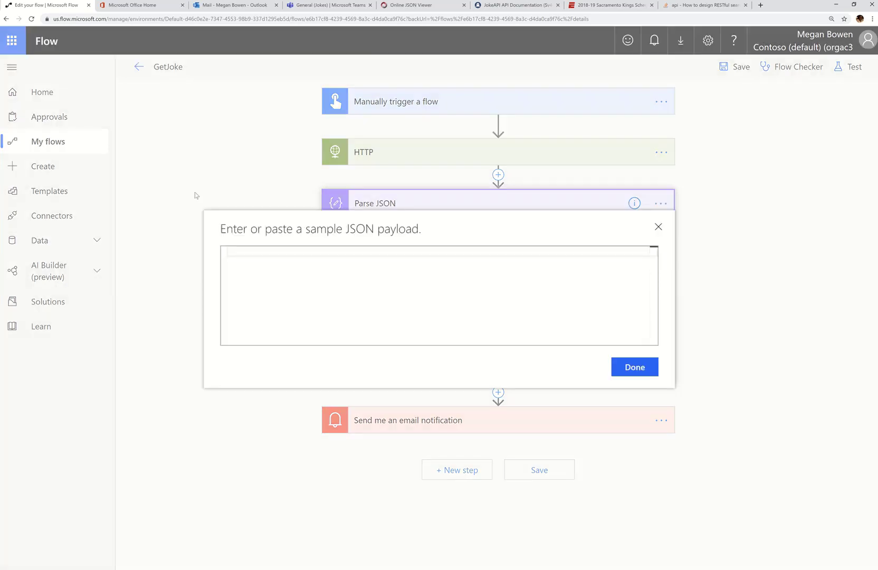
pyautogui.click(256, 247)
pyautogui.hotkey('ctrl', 'v')
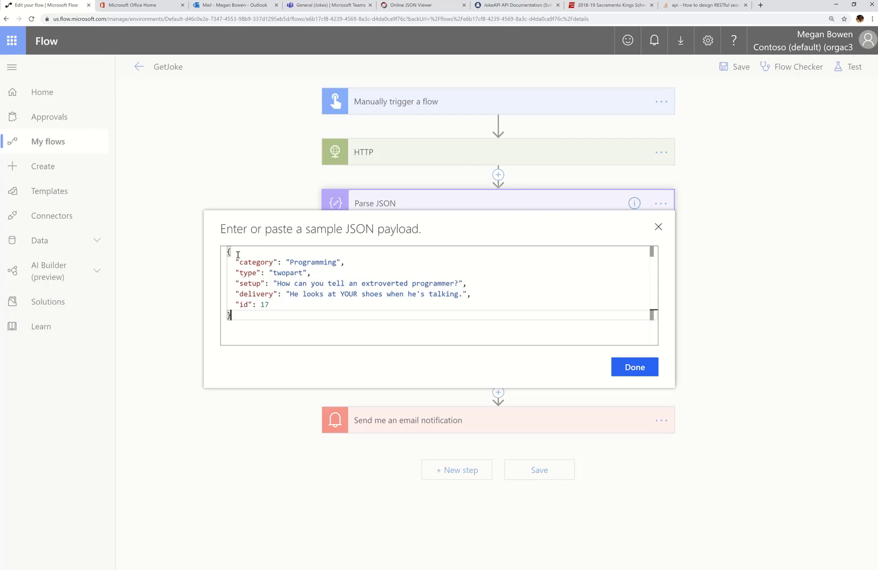
pyautogui.click(642, 369)
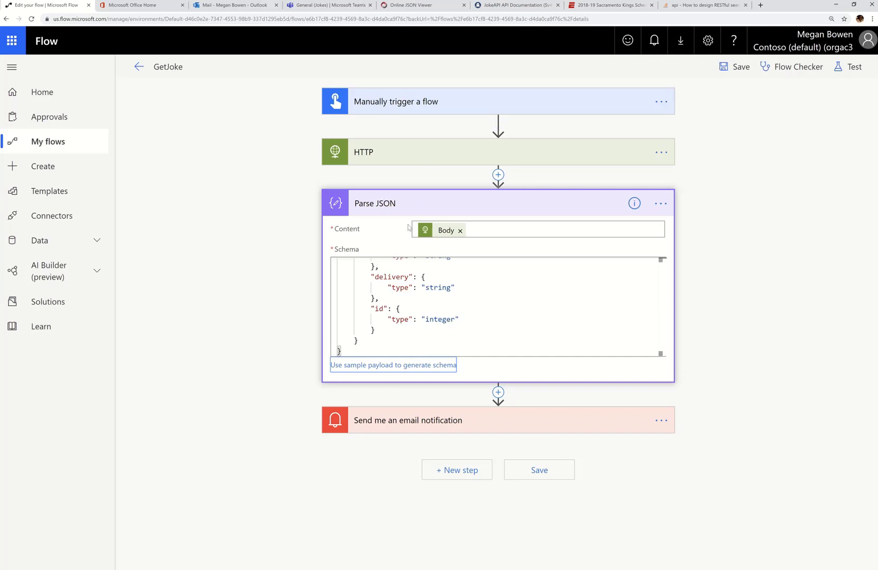
# Remove the HTTP Body value from the notification email's Body field.
pyautogui.click(485, 428)
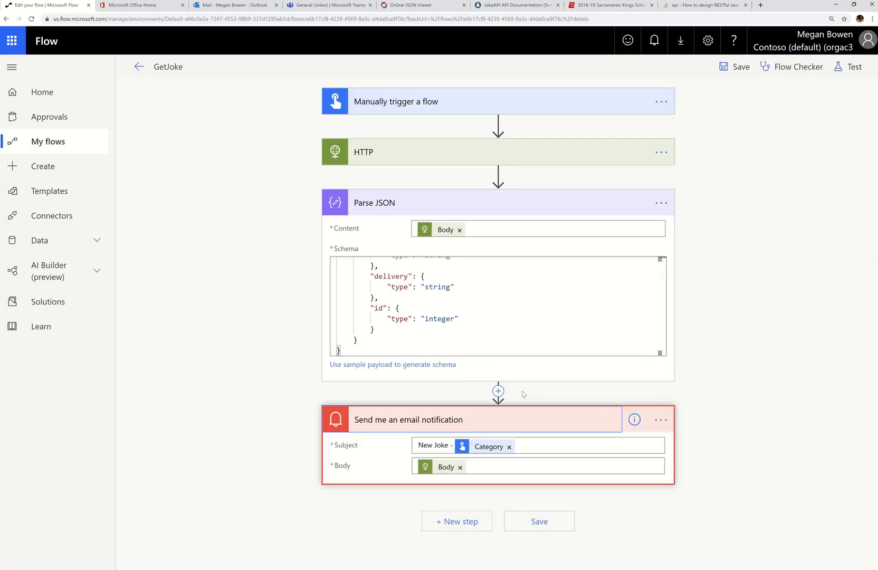
pyautogui.click(474, 469)
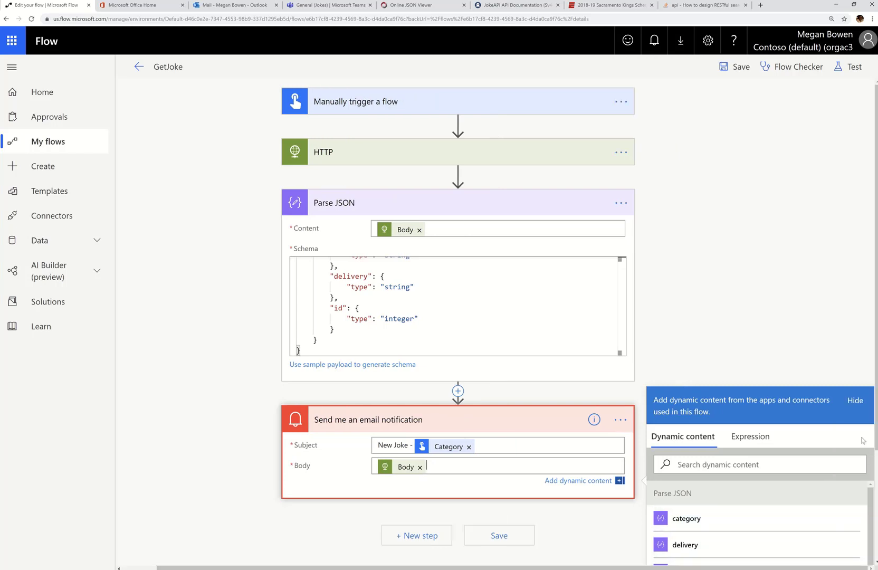
pyautogui.scroll(-3, 577, 321)
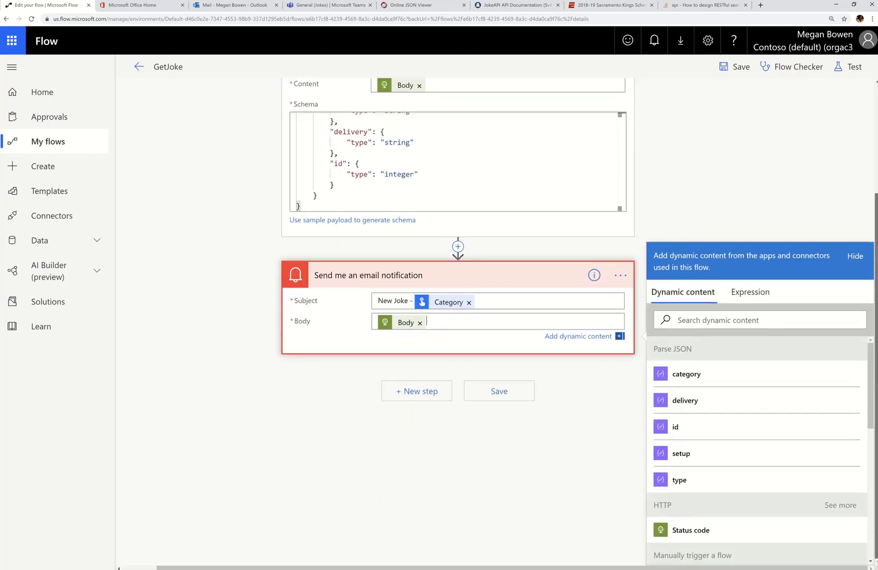
pyautogui.click(854, 505)
pyautogui.scroll(-3, 815, 478)
pyautogui.scroll(3, 816, 478)
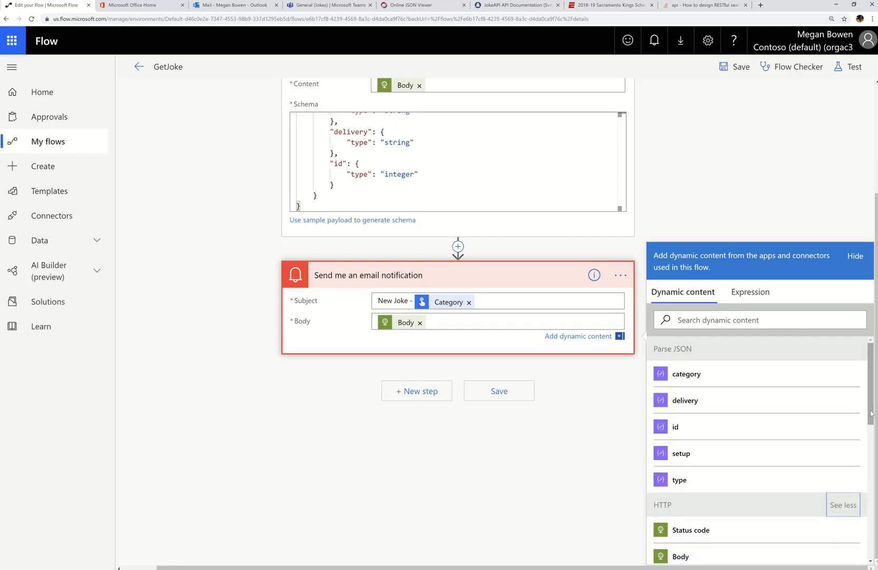
pyautogui.scroll(-2, 871, 413)
pyautogui.scroll(2, 791, 411)
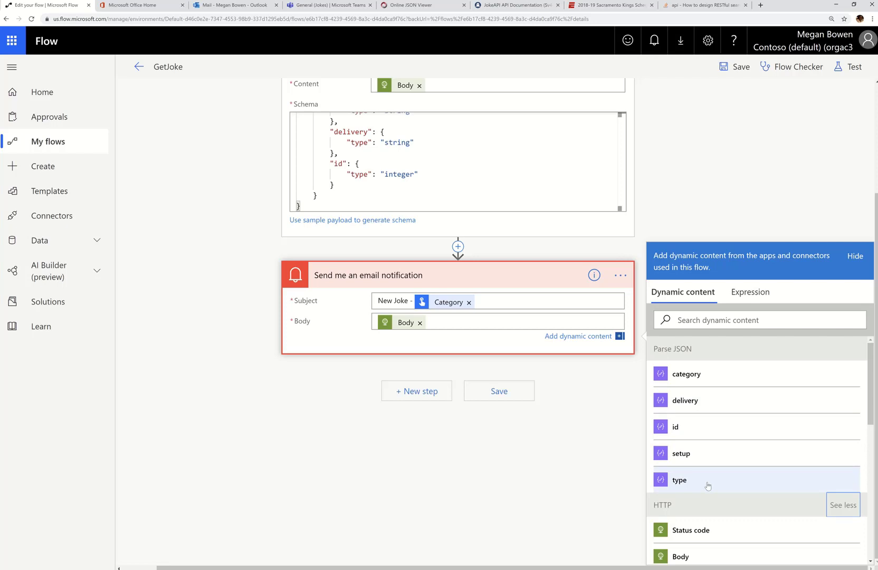
pyautogui.click(420, 323)
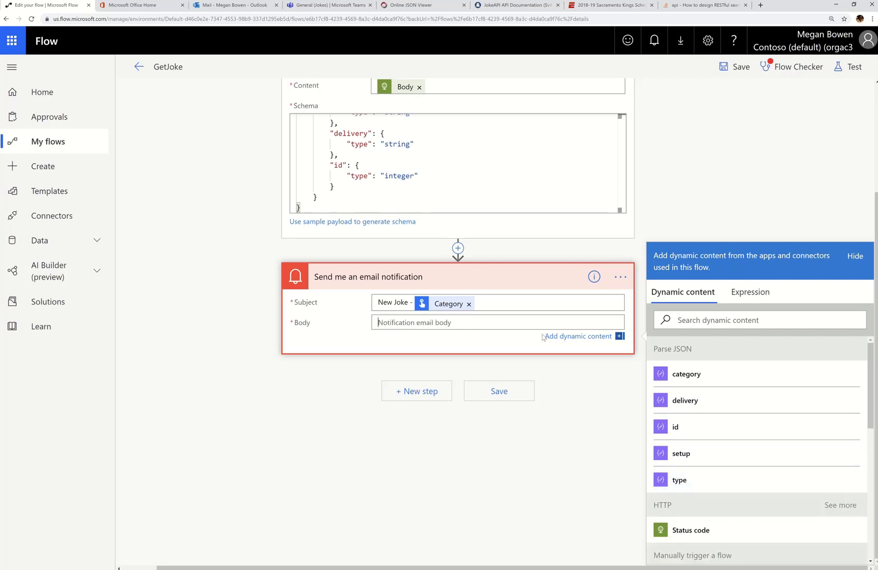
# Fill the email body with setup, a dash, then delivery, and save the flow.
pyautogui.click(693, 461)
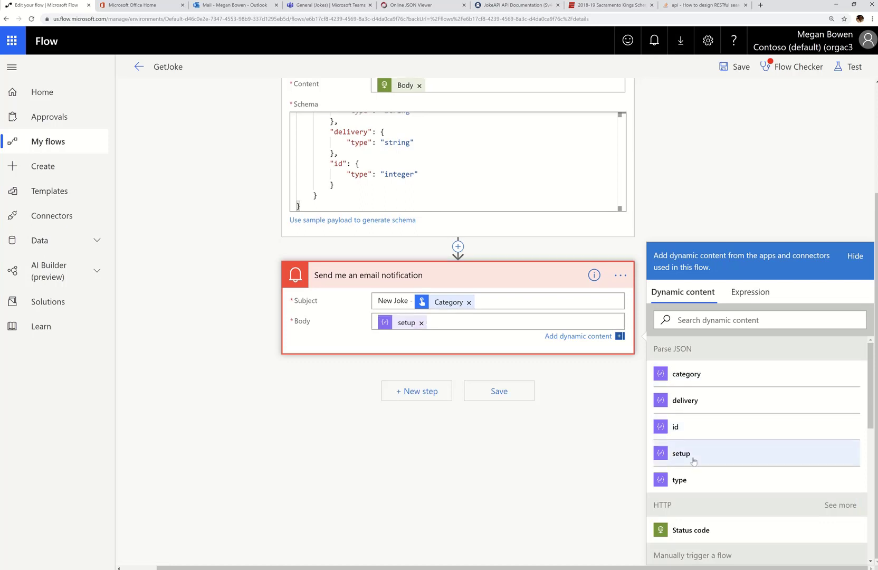
pyautogui.click(504, 318)
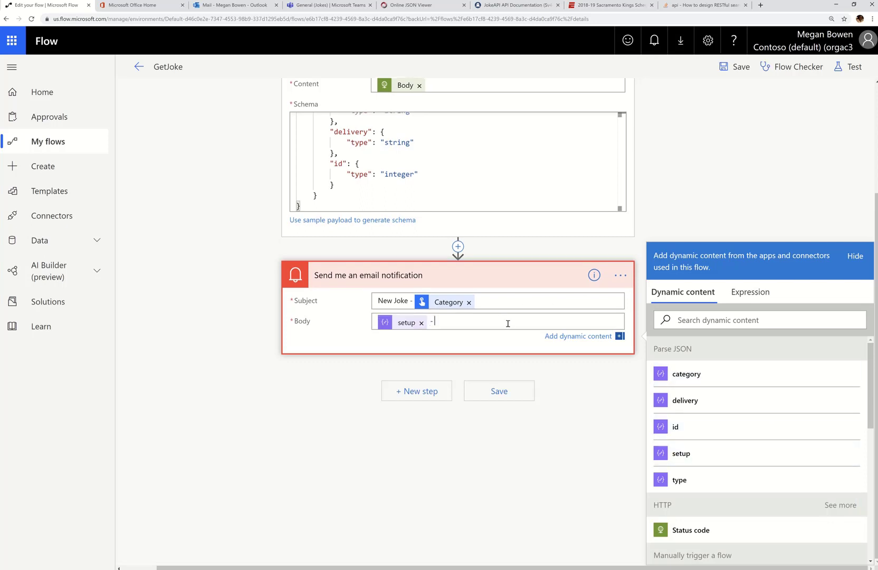
pyautogui.write('-')
pyautogui.click(678, 405)
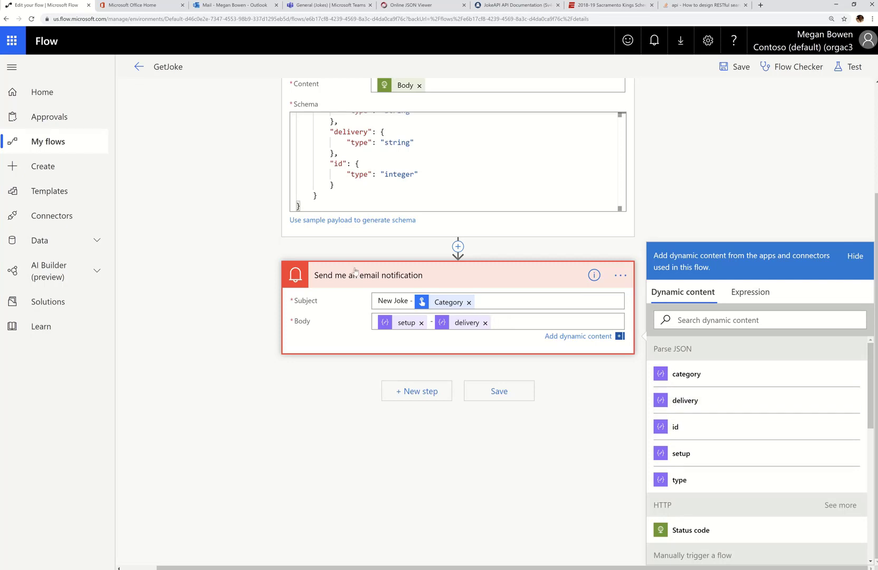
pyautogui.click(497, 390)
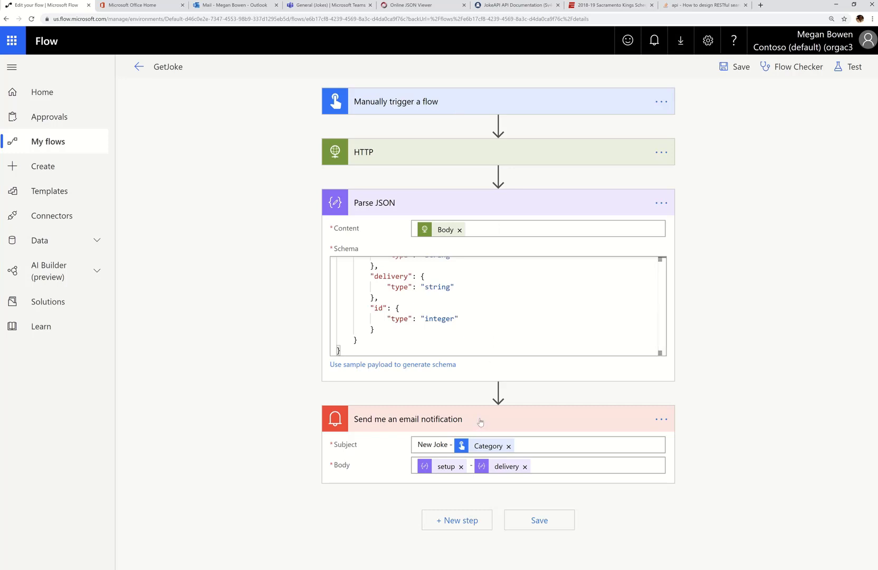
# Collapse the steps, save GetJoke, and go back to My flows.
pyautogui.click(482, 534)
pyautogui.click(747, 72)
pyautogui.click(734, 70)
pyautogui.click(51, 152)
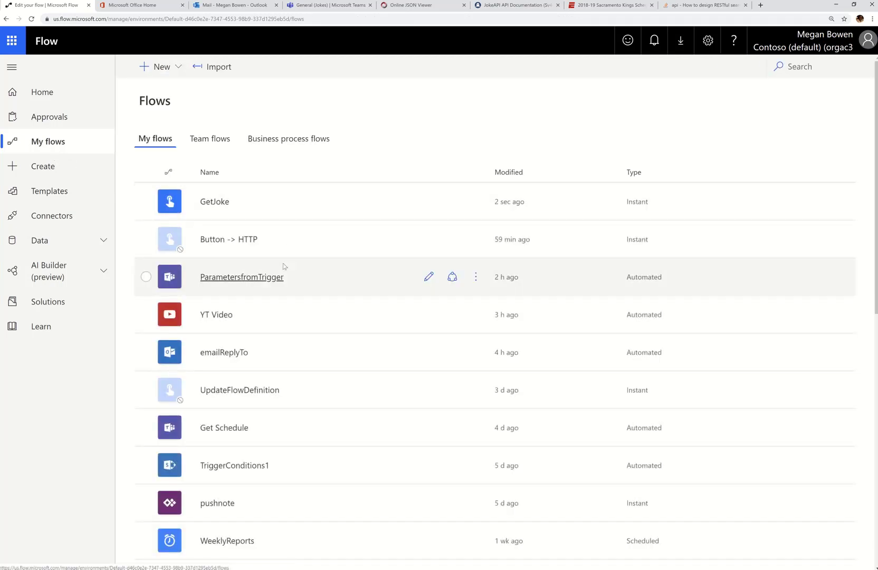
# Run GetJoke once with Category set to Programming.
pyautogui.click(406, 202)
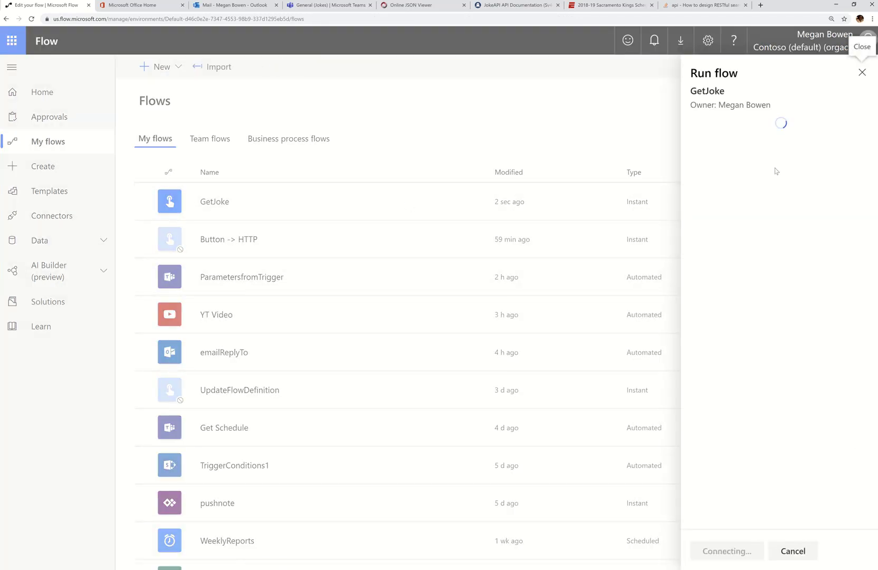
pyautogui.click(746, 150)
pyautogui.click(748, 162)
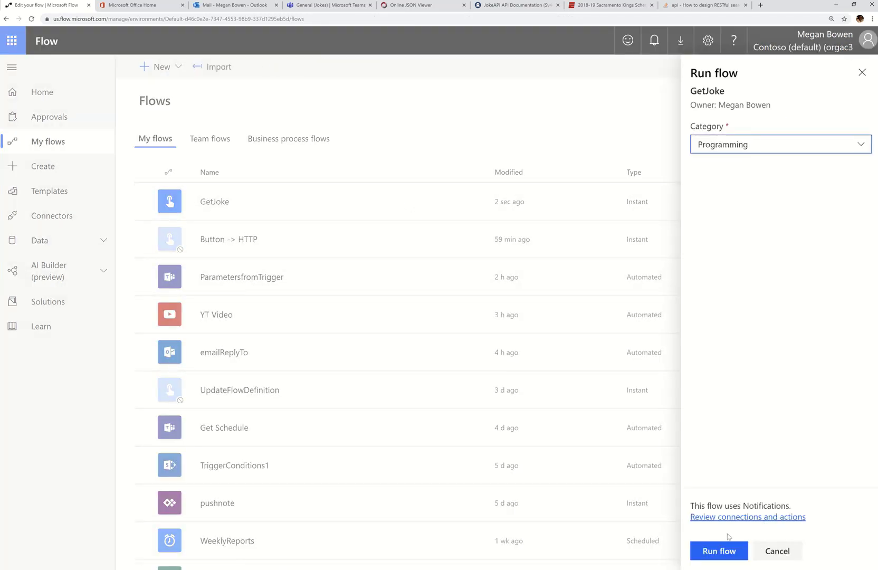
pyautogui.click(725, 551)
pyautogui.click(721, 552)
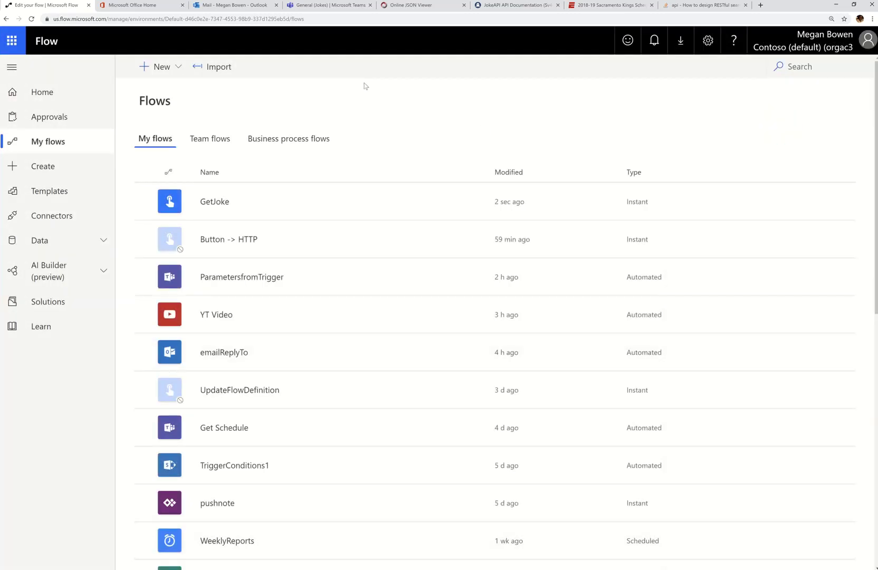
# Read the latest 'New Joke - Programming' email in Outlook's Other inbox, then return to Flow.
pyautogui.click(238, 8)
pyautogui.click(120, 76)
pyautogui.click(153, 77)
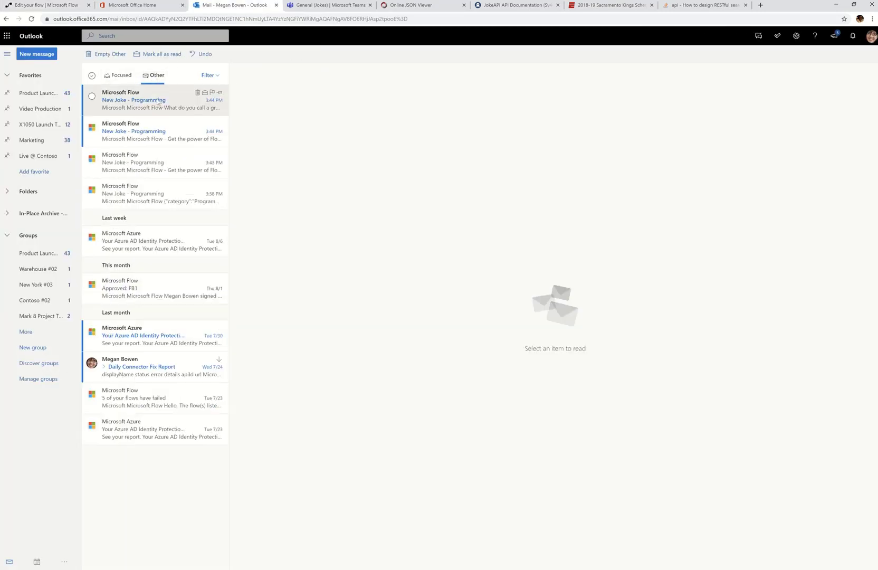
pyautogui.click(157, 102)
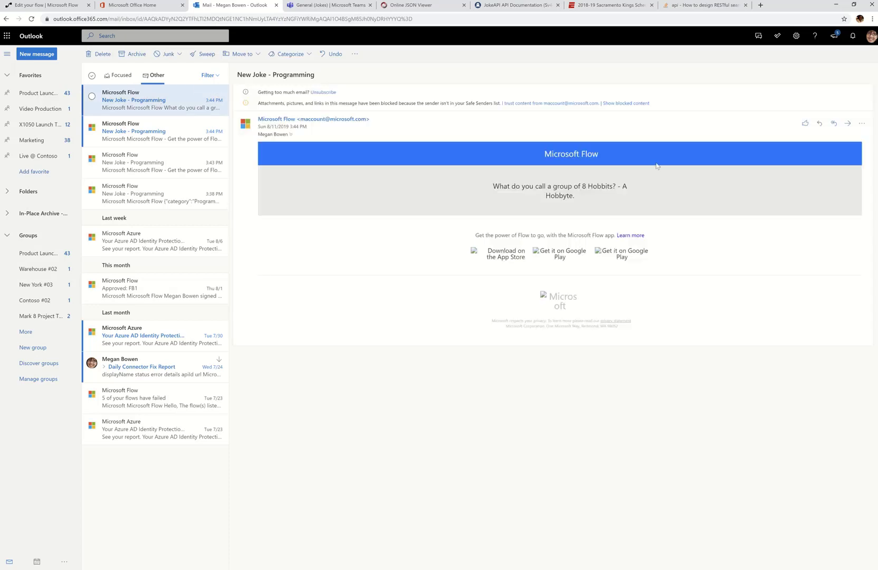
pyautogui.scroll(5, 639, 101)
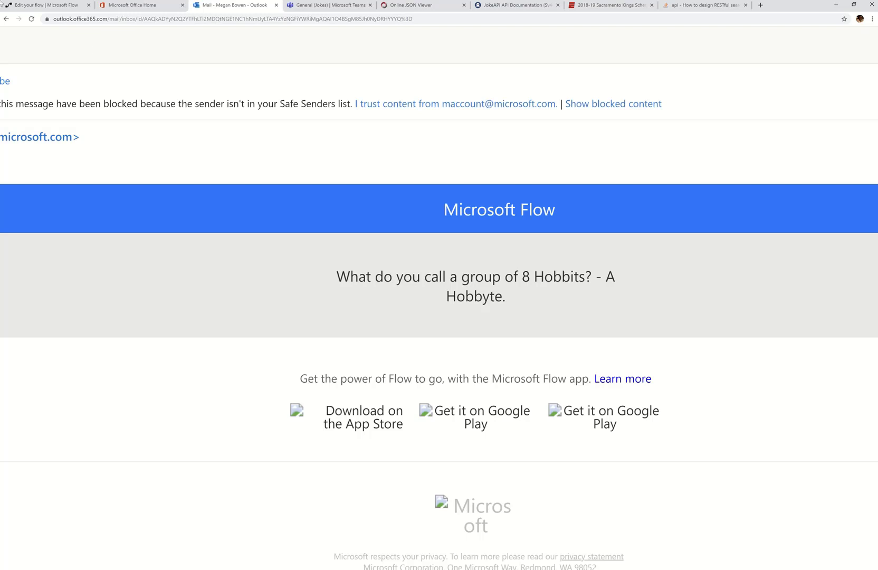
pyautogui.click(18, 6)
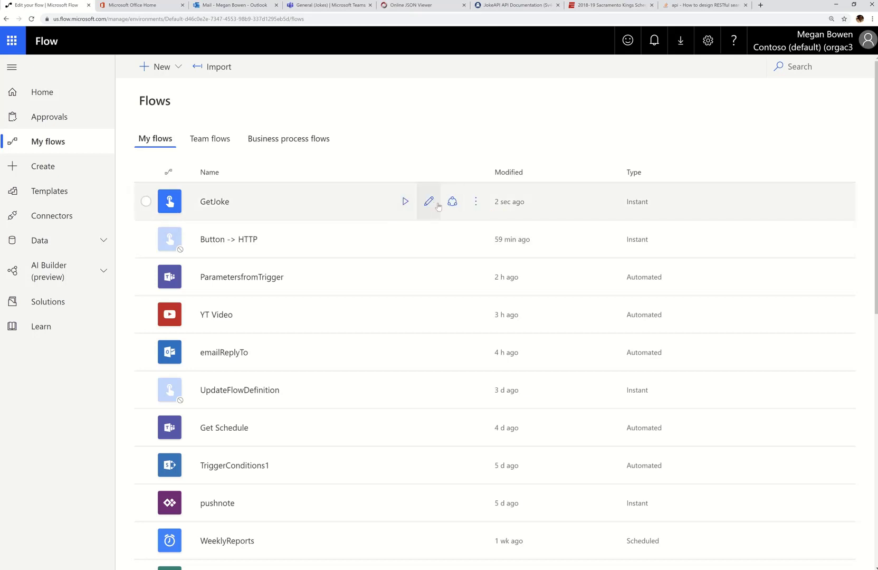
# Open GetJoke in the editor and expand its Parse JSON, HTTP and Manually trigger a flow cards.
pyautogui.click(431, 204)
pyautogui.click(429, 202)
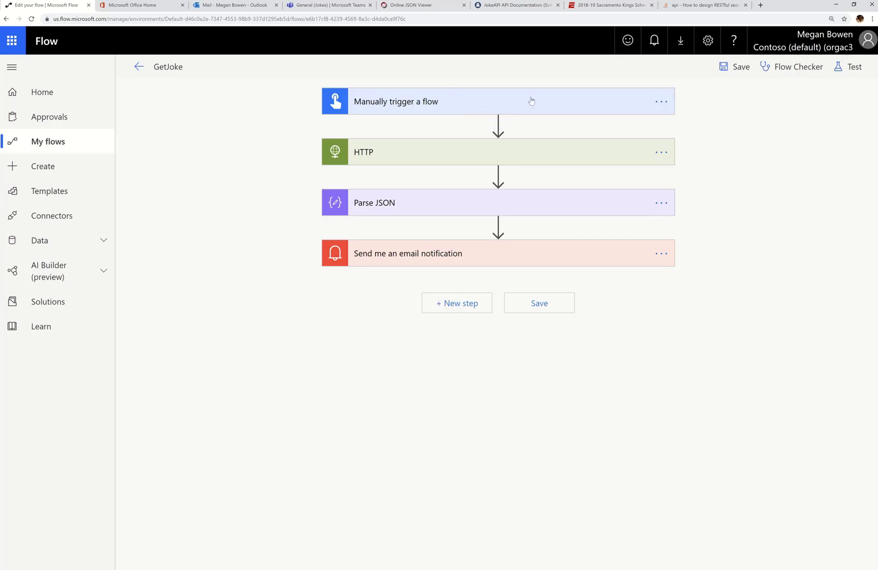
pyautogui.click(406, 201)
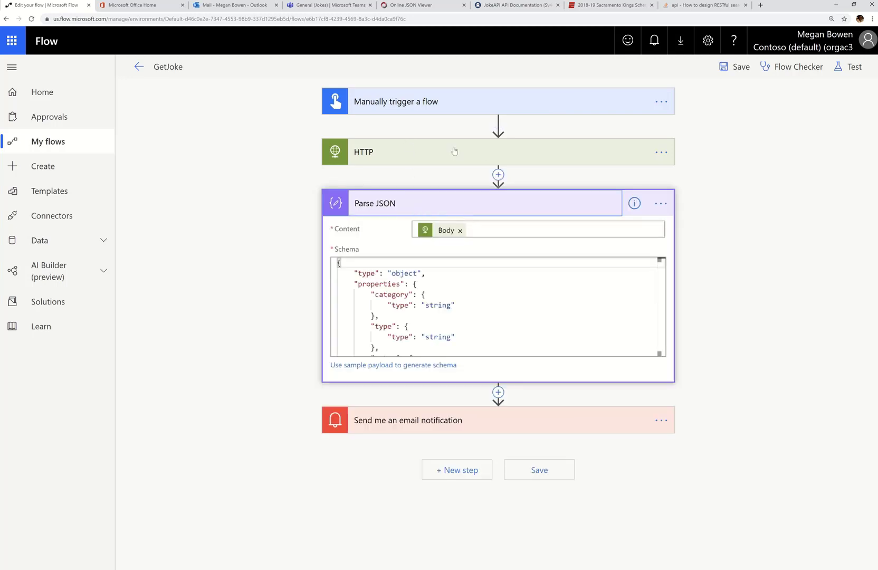
pyautogui.click(422, 150)
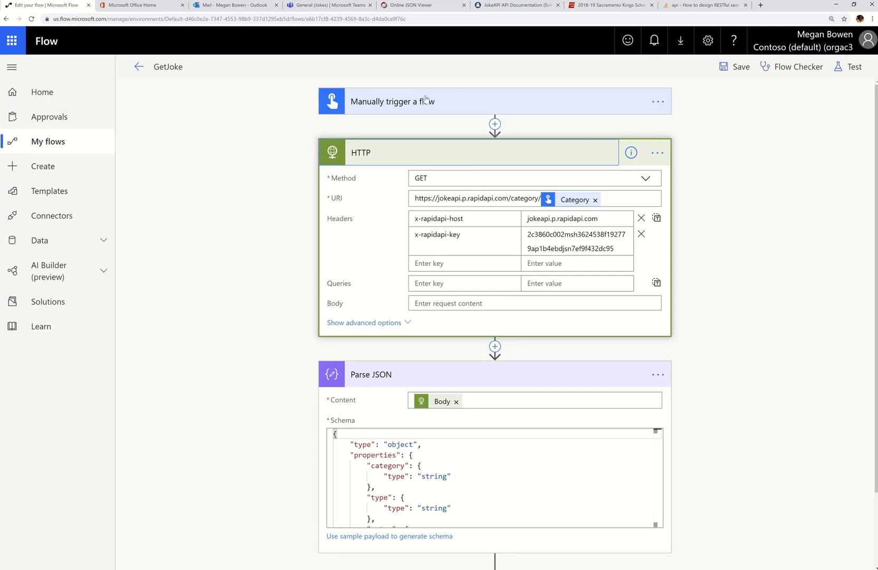
pyautogui.click(467, 113)
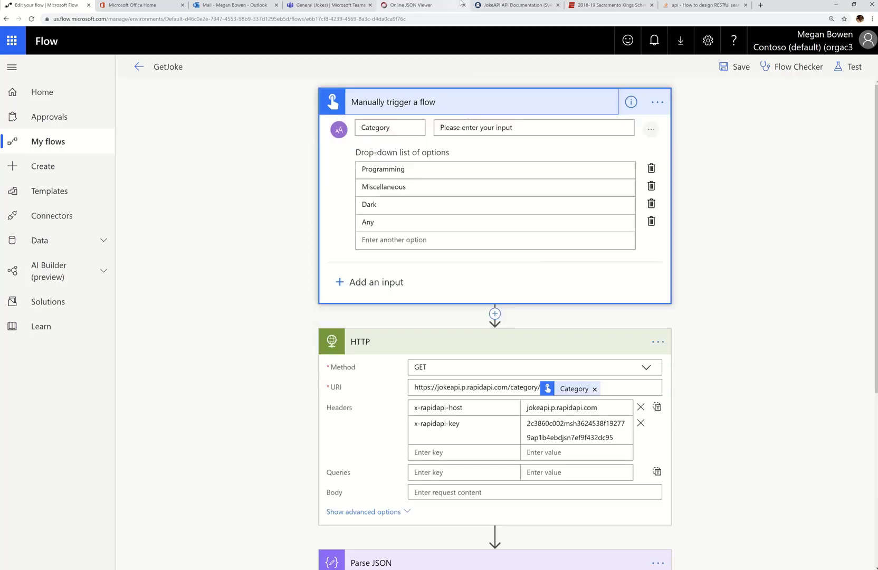